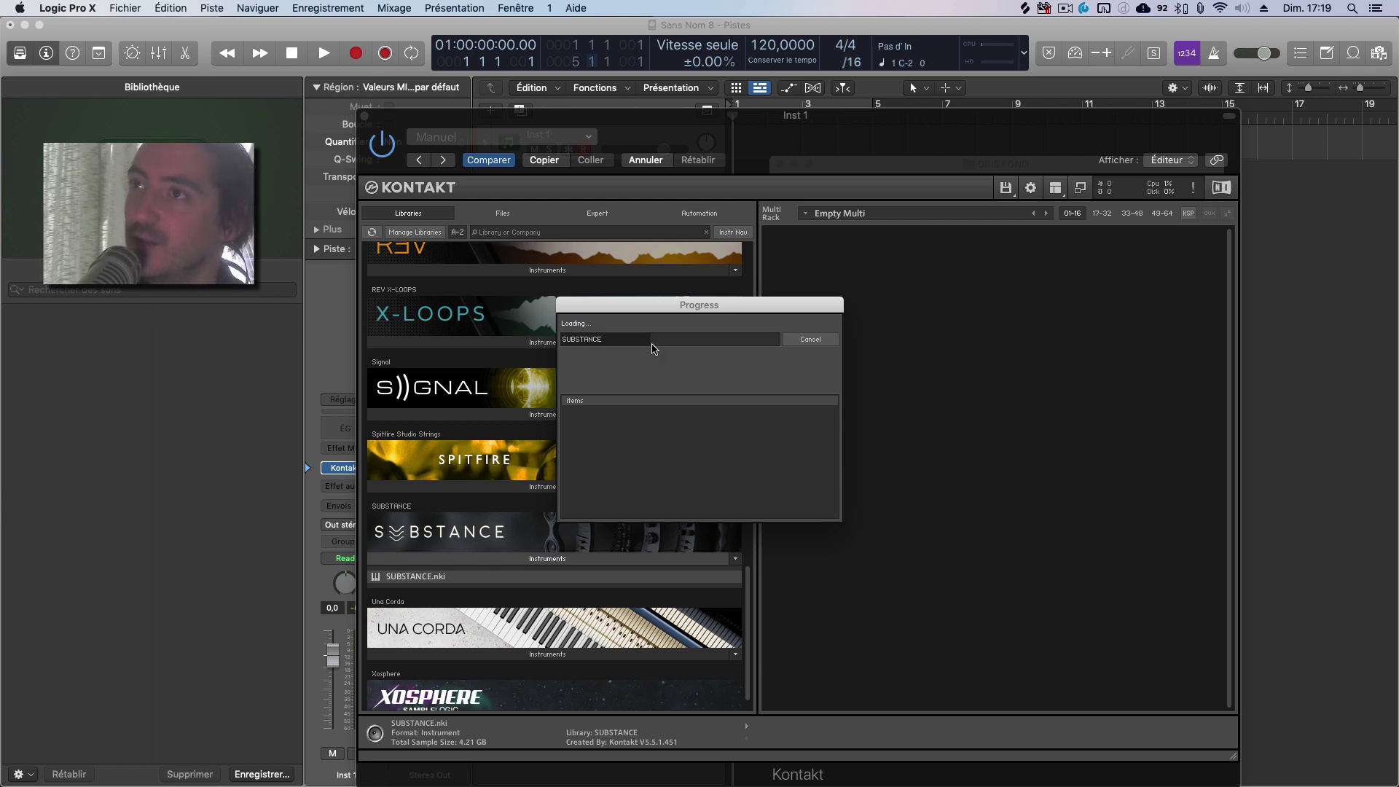
- Cancel loading the SUBSTANCE instrument and start a Batch re-save, agreeing to proceed
click(810, 340)
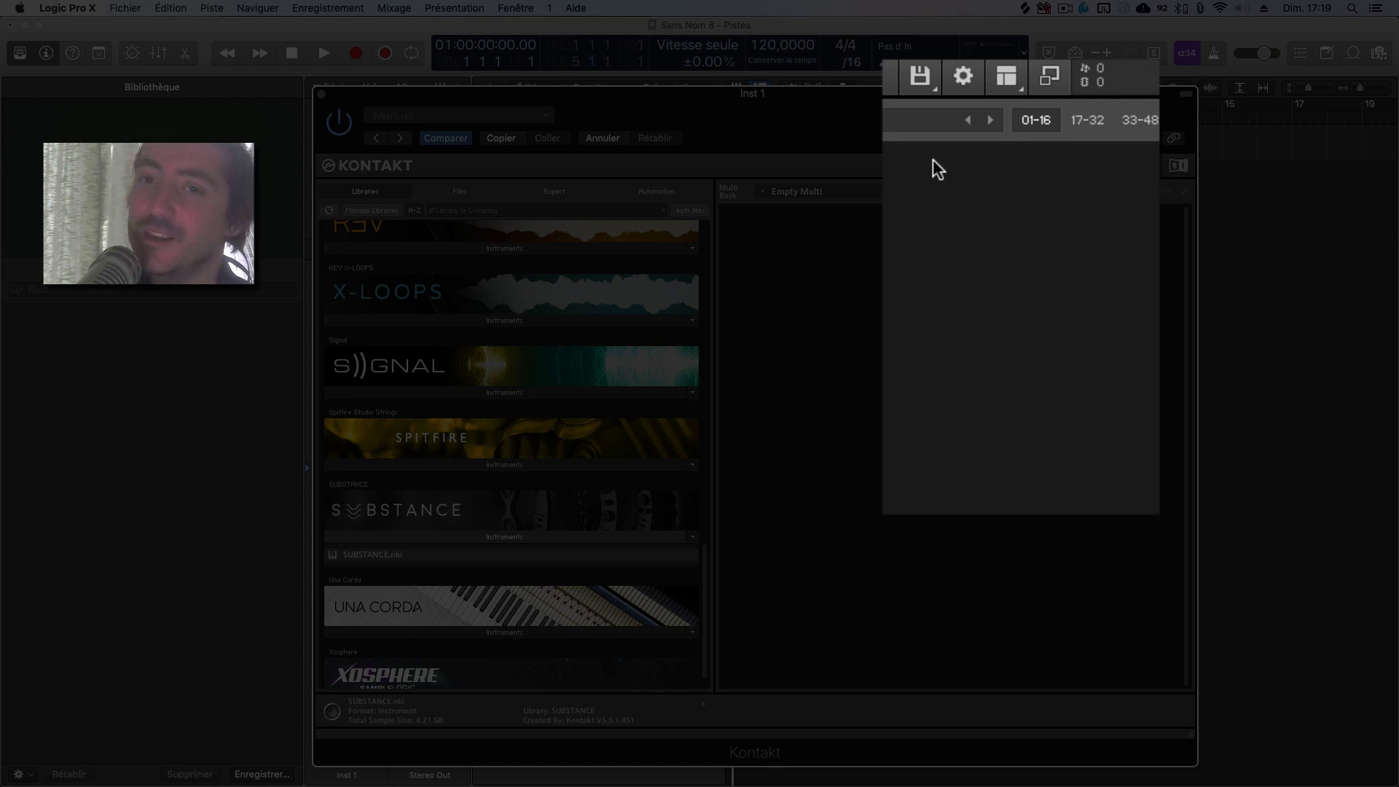
click(921, 80)
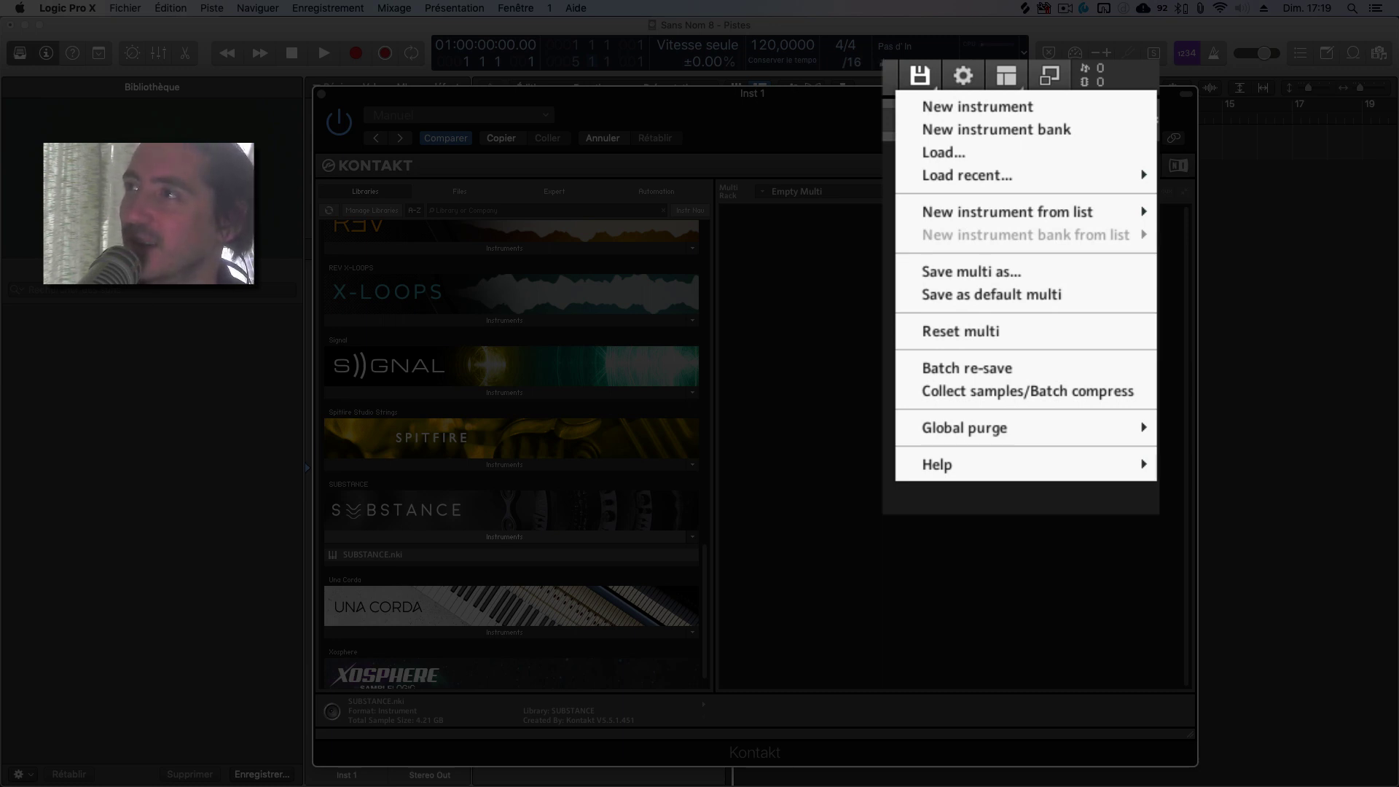
click(995, 366)
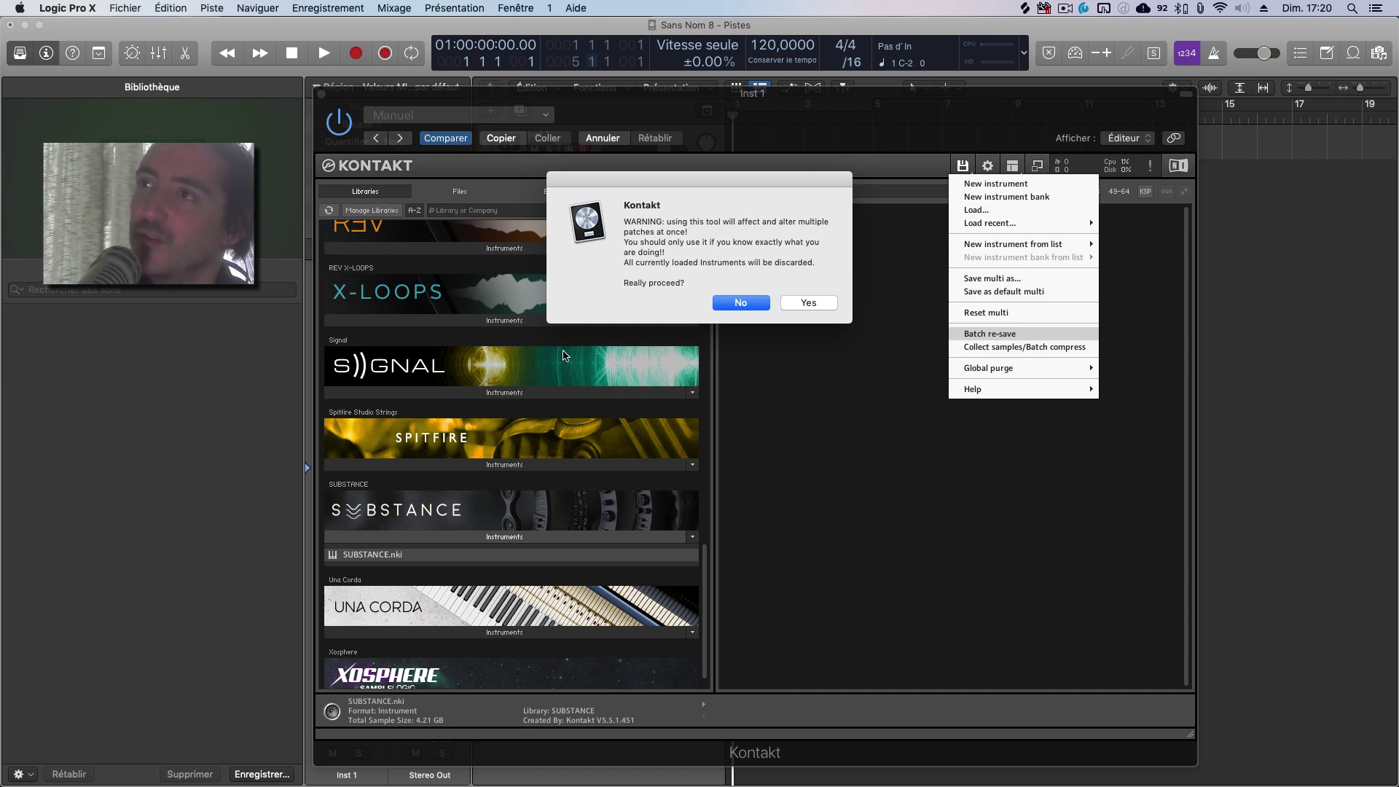
click(805, 304)
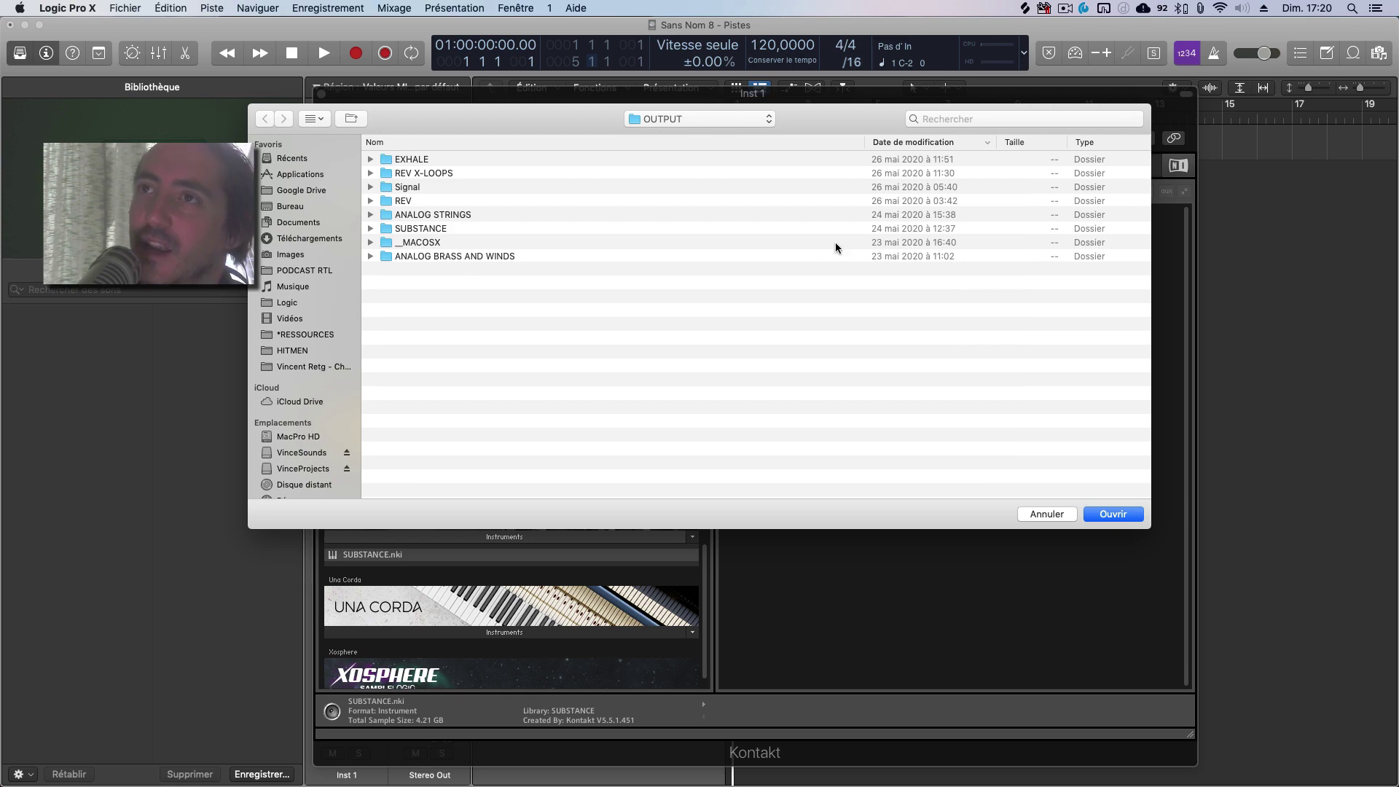
- Choose the SUBSTANCE folder inside OUTPUT and run the batch re-save on it
drag(562, 118, 765, 170)
click(880, 172)
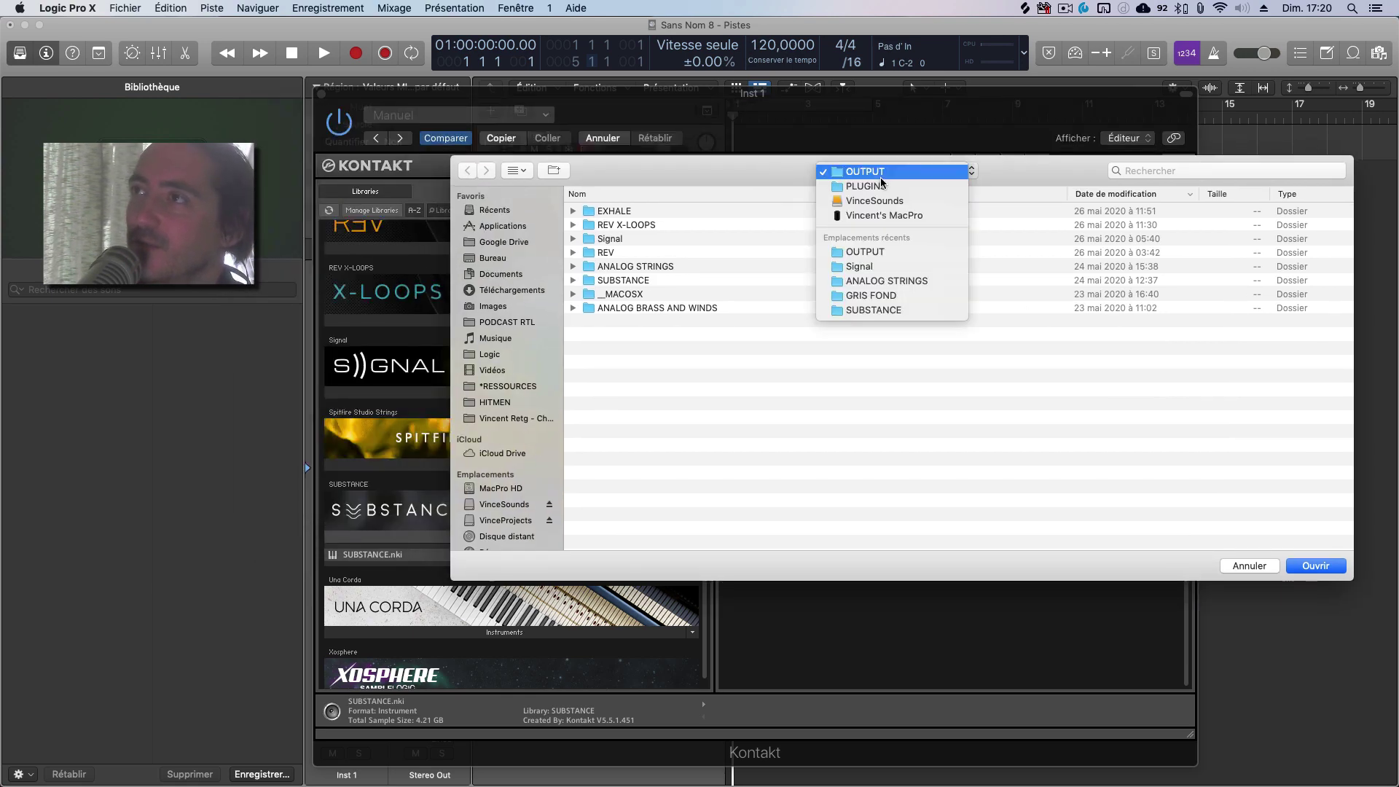
click(730, 168)
drag(730, 168, 998, 264)
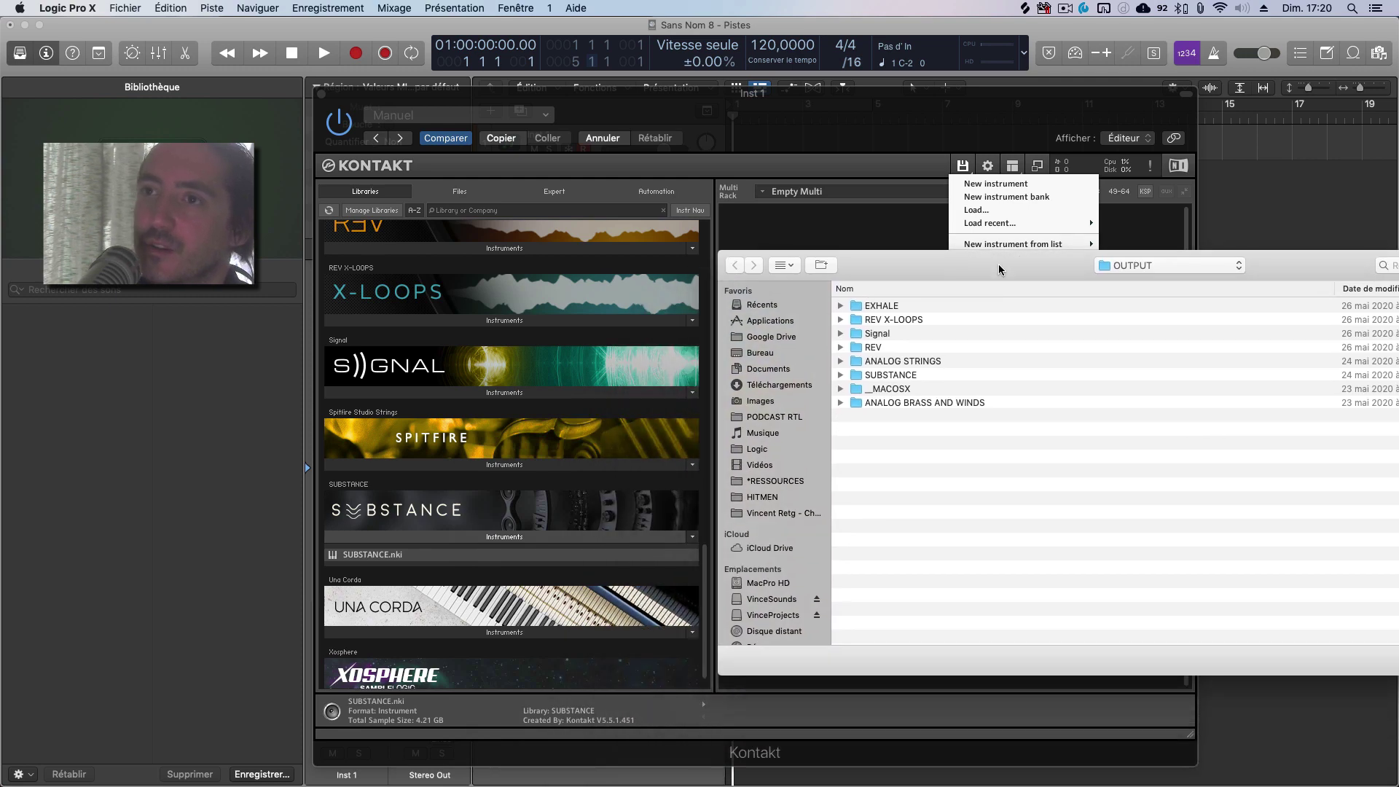
drag(878, 271, 330, 225)
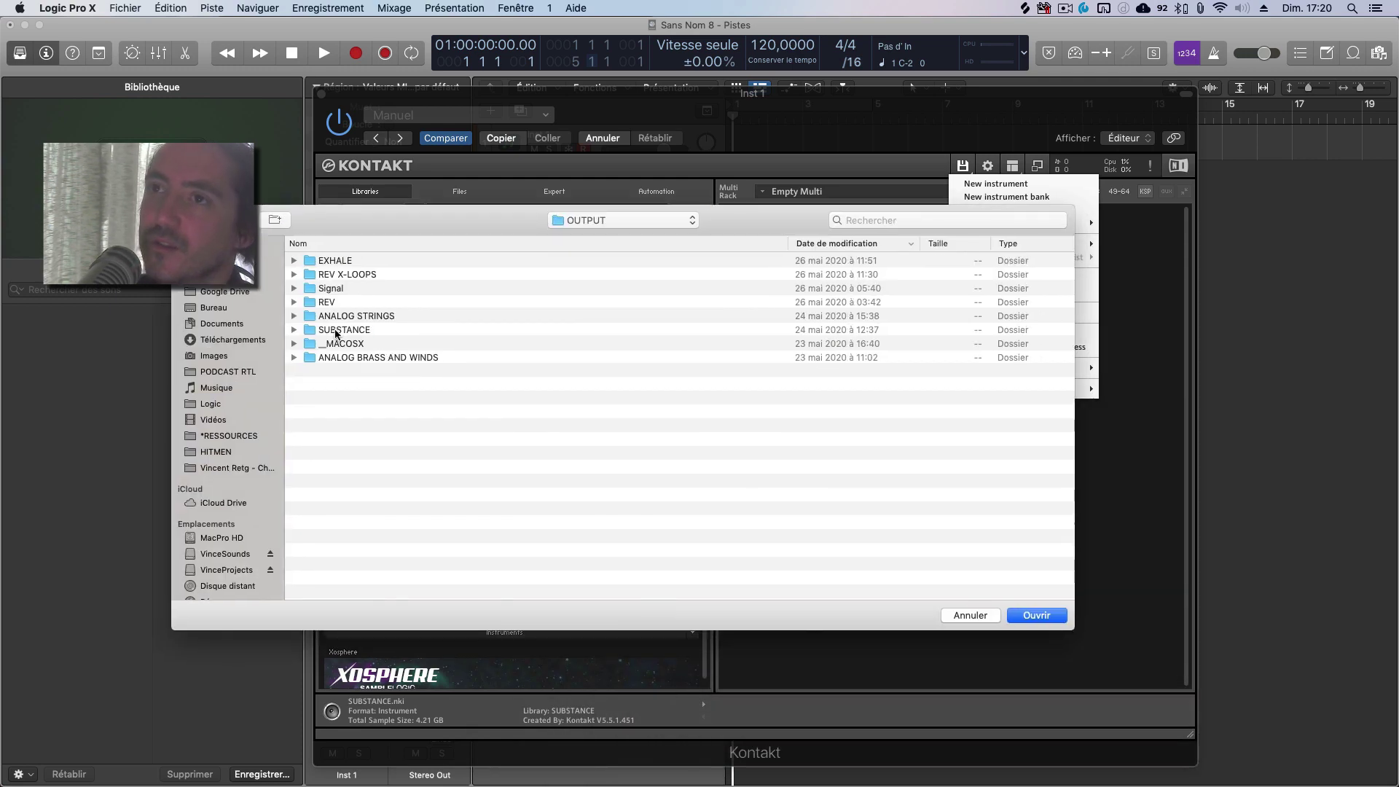
click(376, 331)
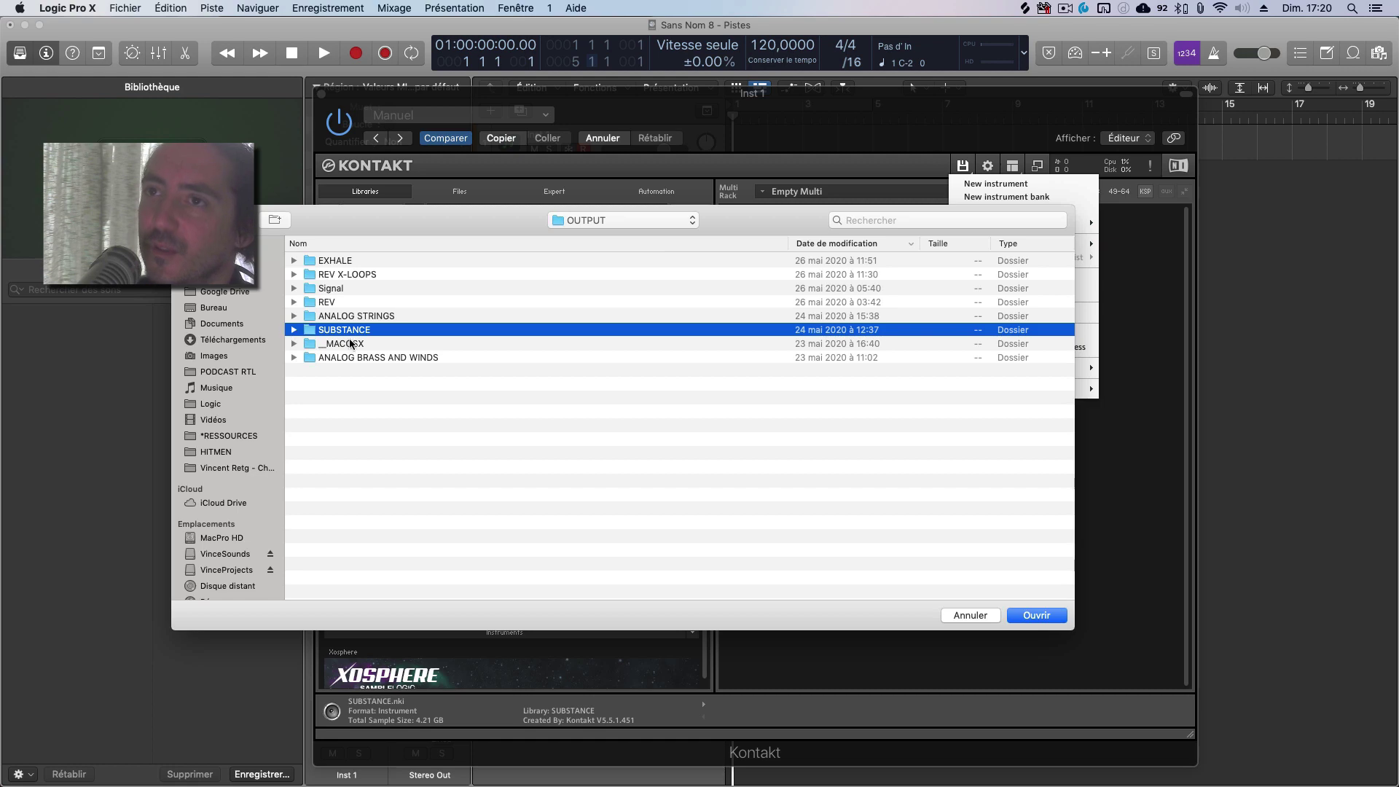
click(295, 332)
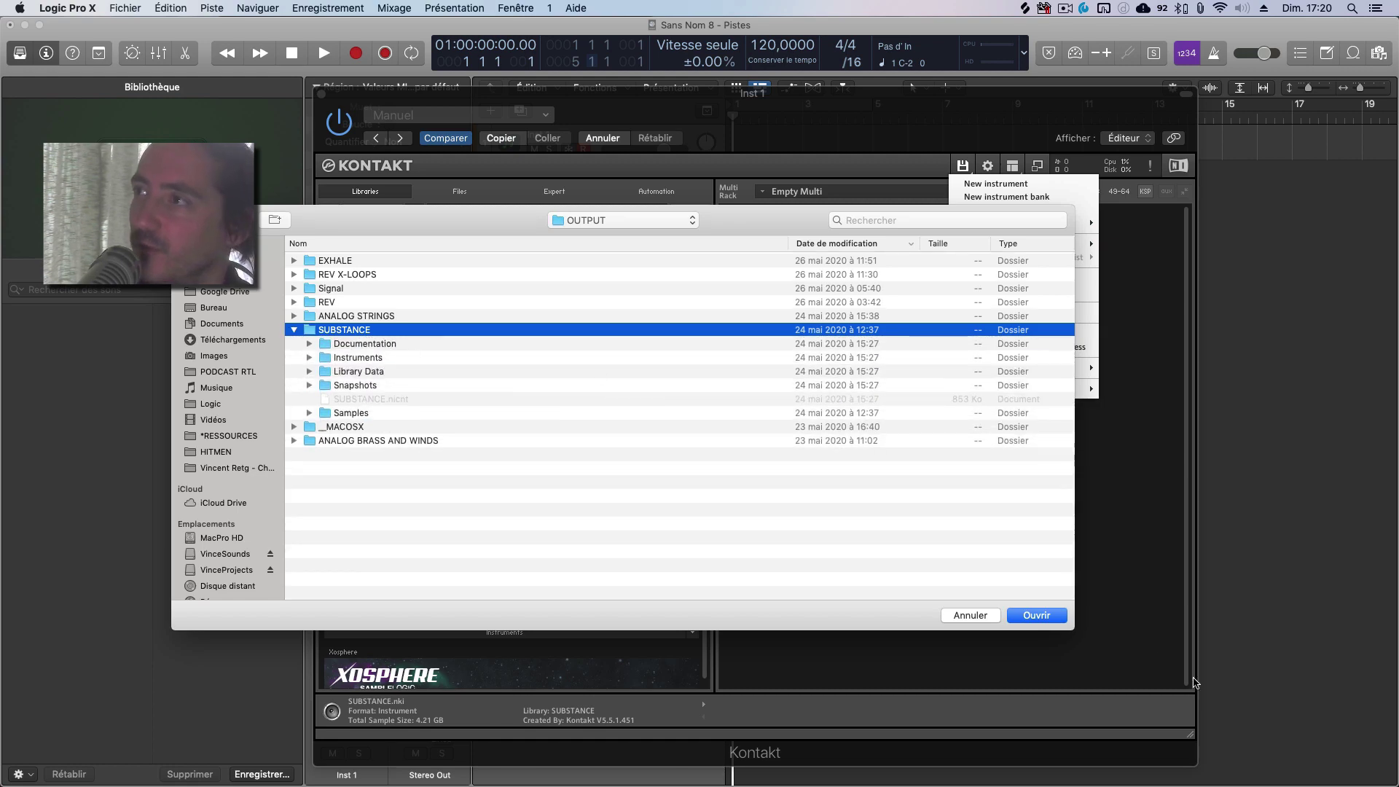
click(1037, 616)
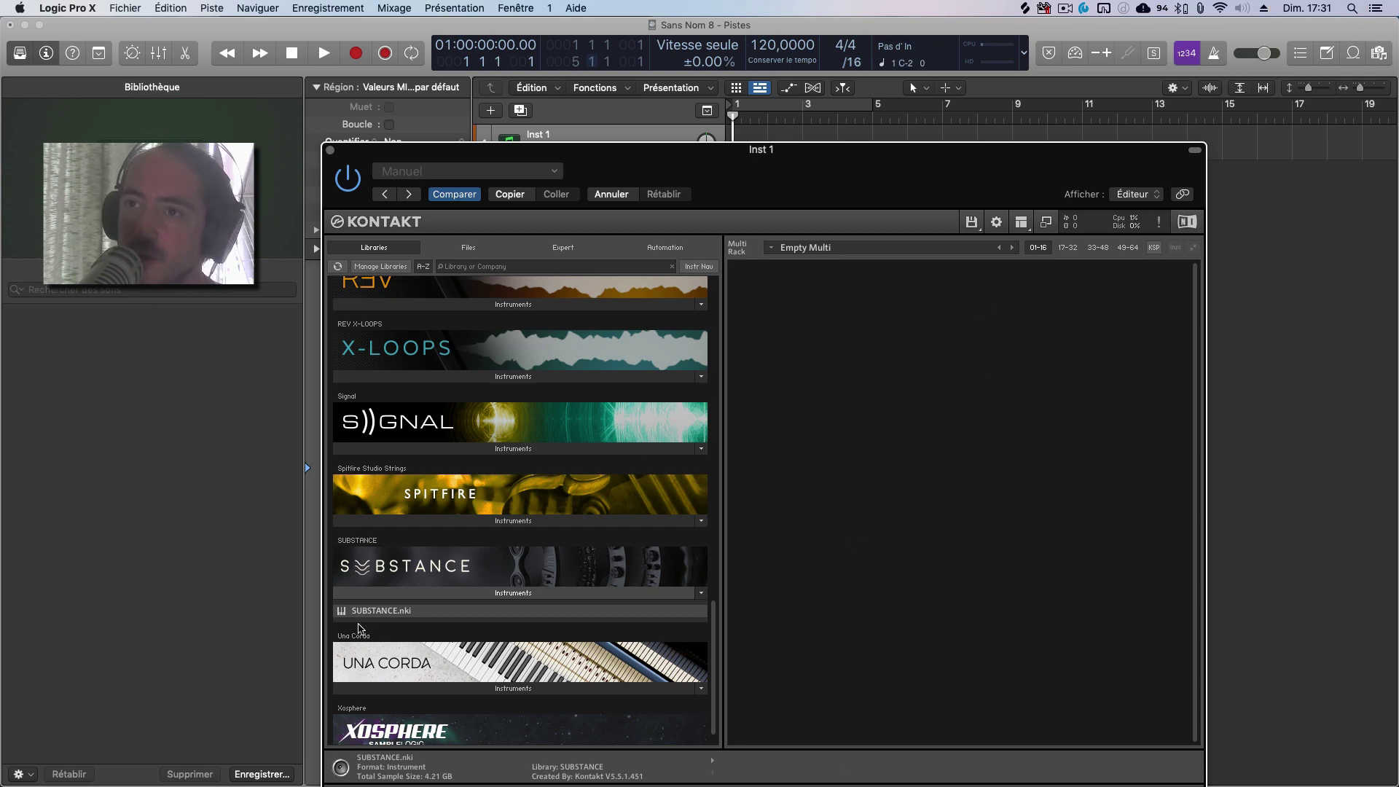
- Load SUBSTANCE.nki into the empty multi to test its loading, and remove it from the rack
double_click(384, 612)
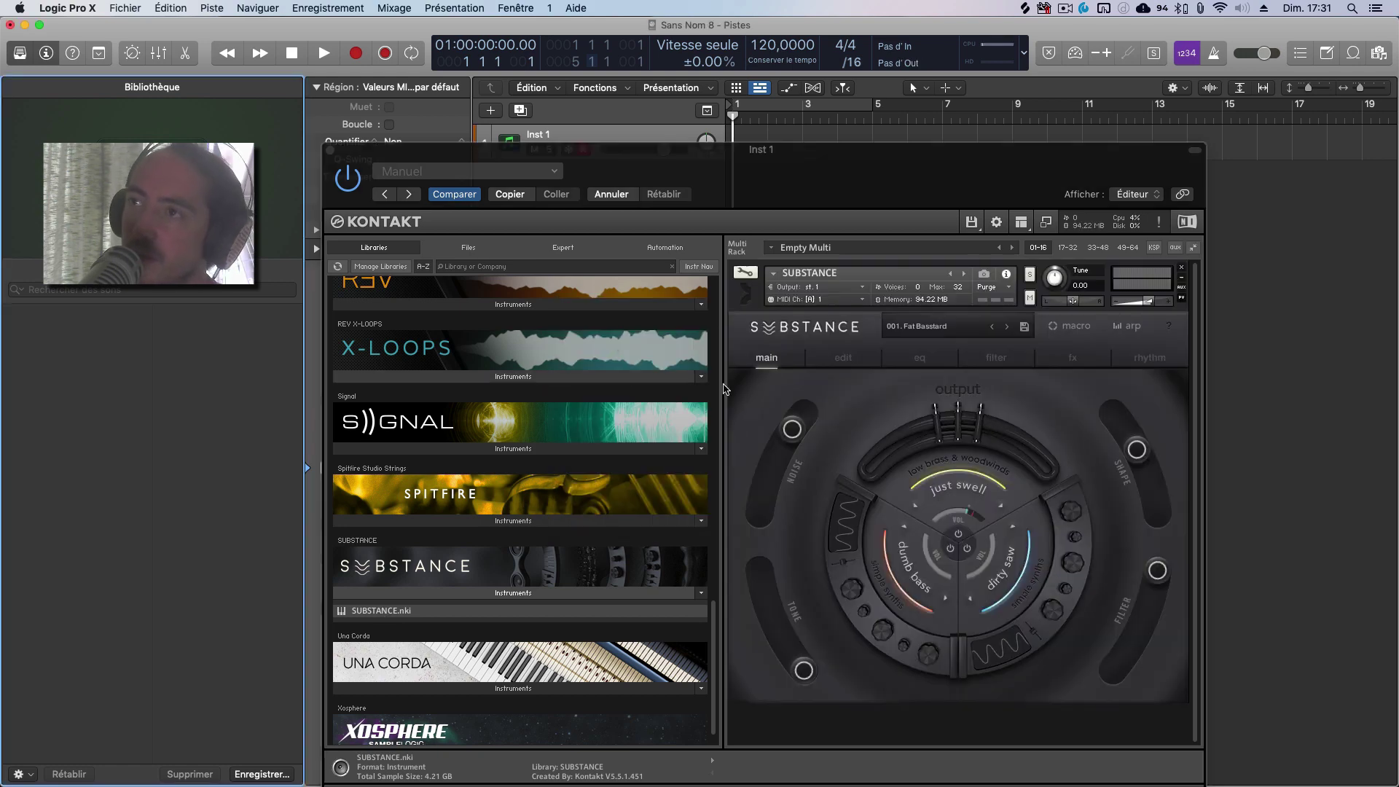
drag(884, 213, 845, 124)
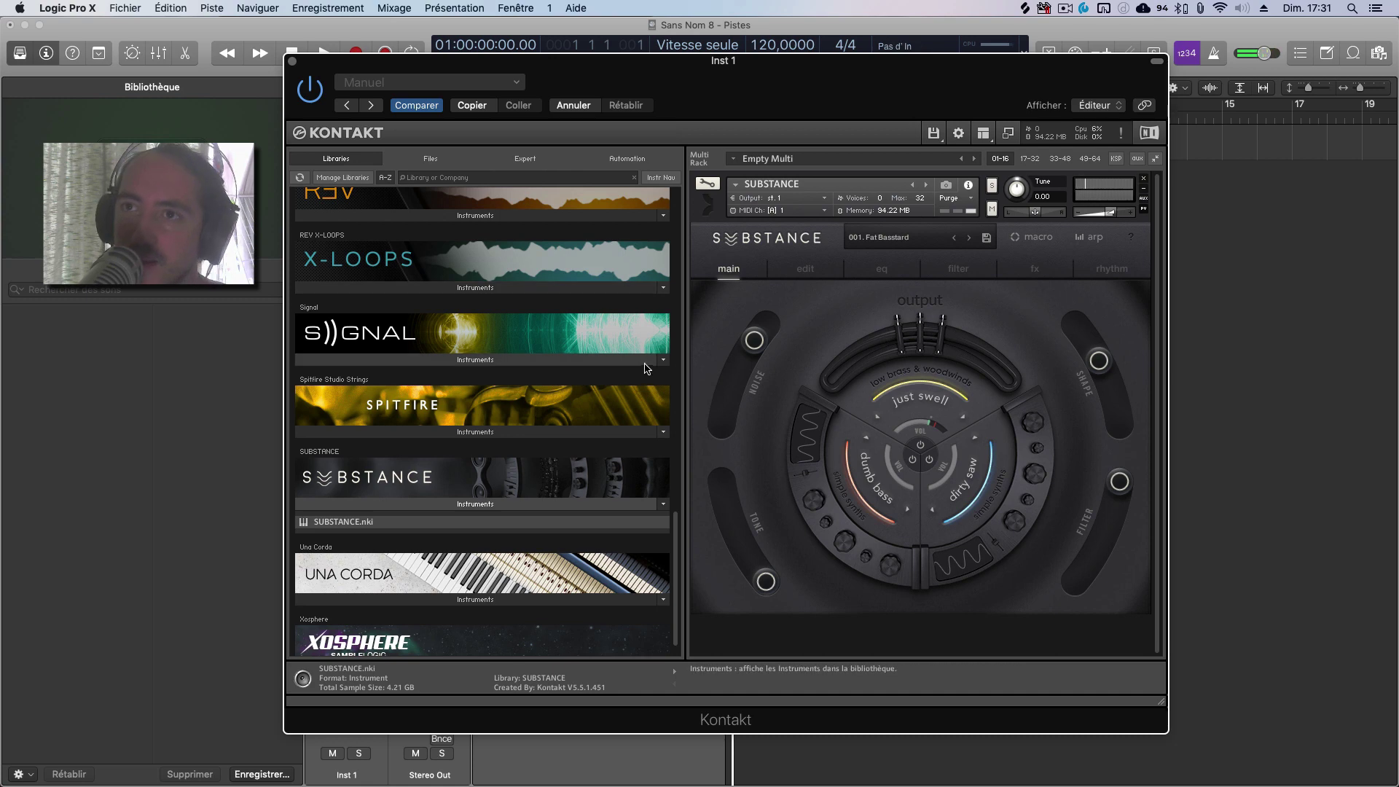
click(815, 180)
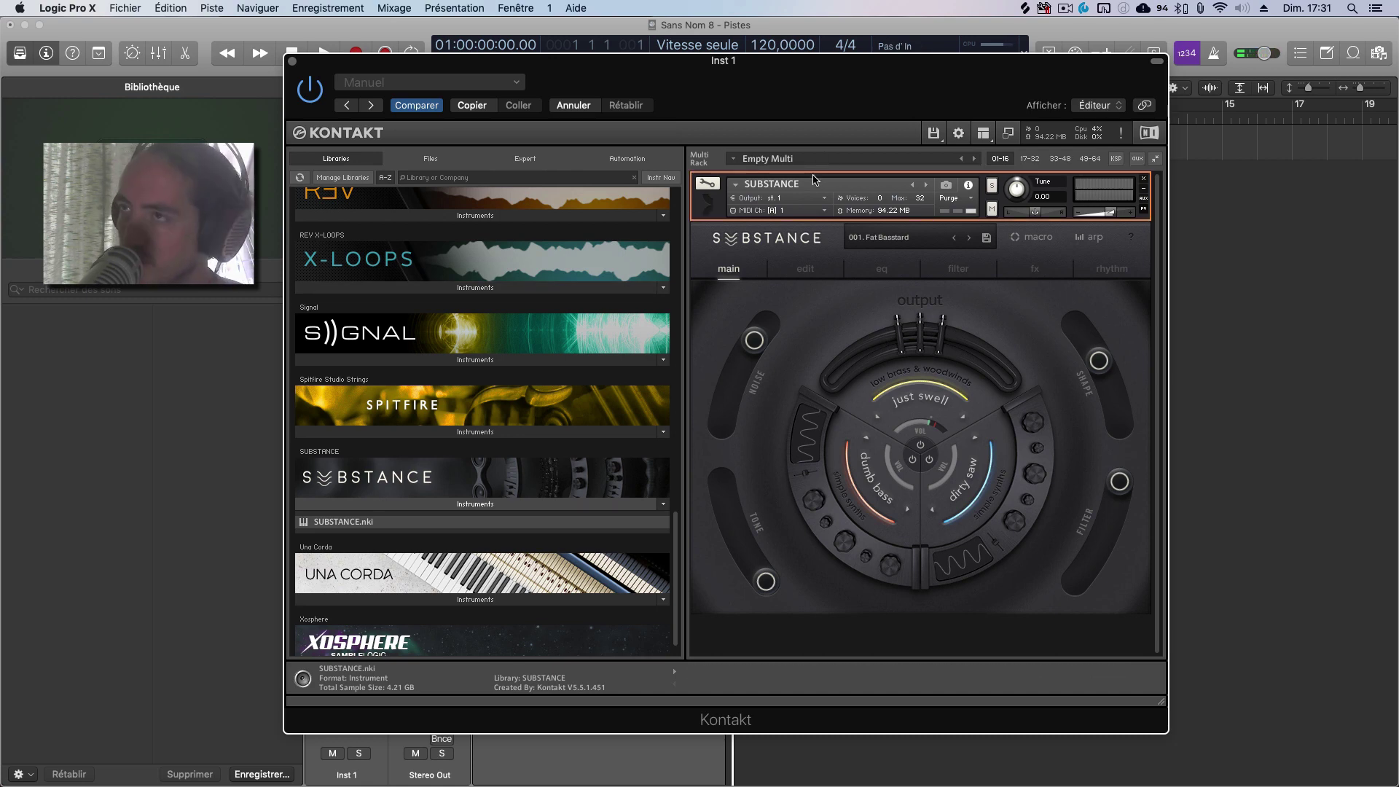
key(BackSpace)
- Load Signal.nki from the Signal library to test its loading, and remove it from the rack
scroll(480, 417, up, 1)
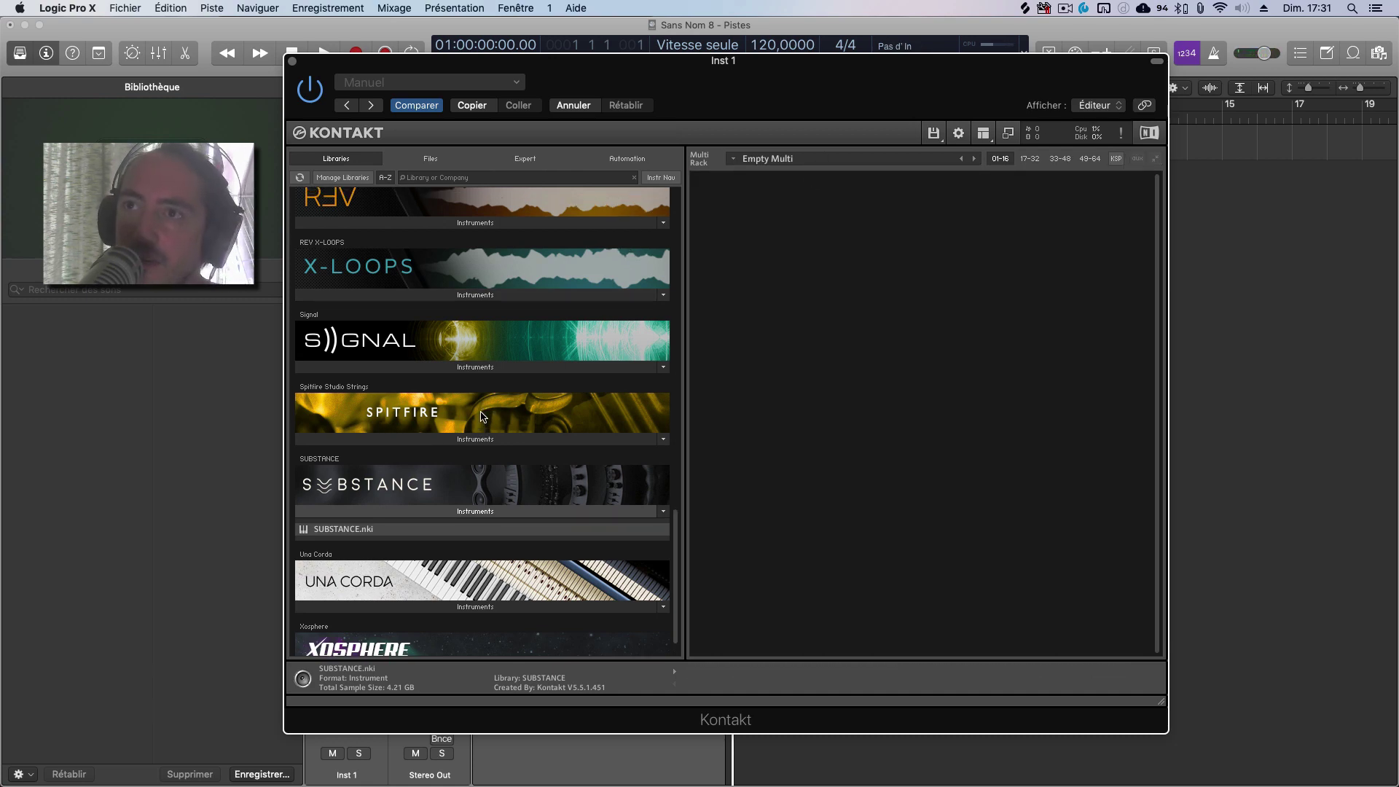
scroll(481, 416, up, 1)
click(437, 374)
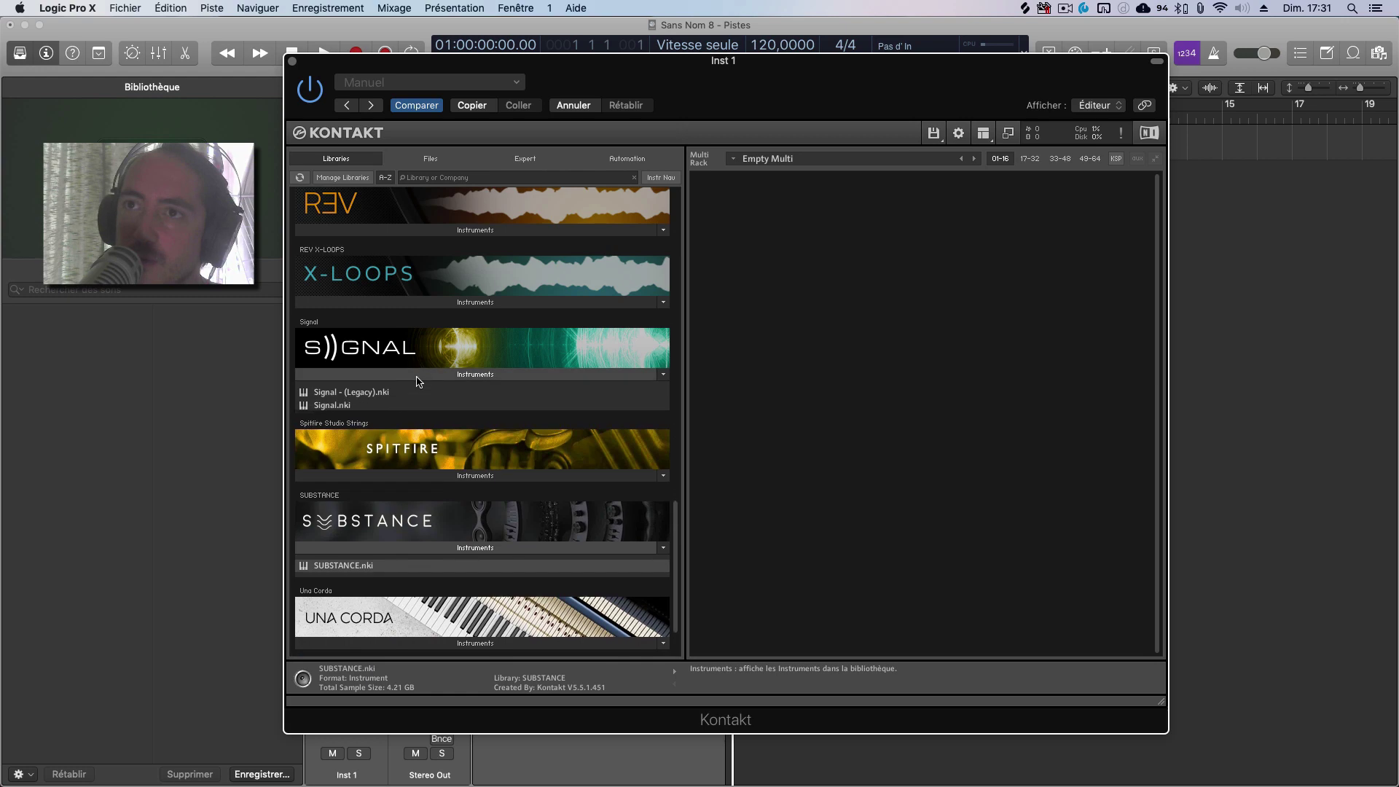
double_click(345, 405)
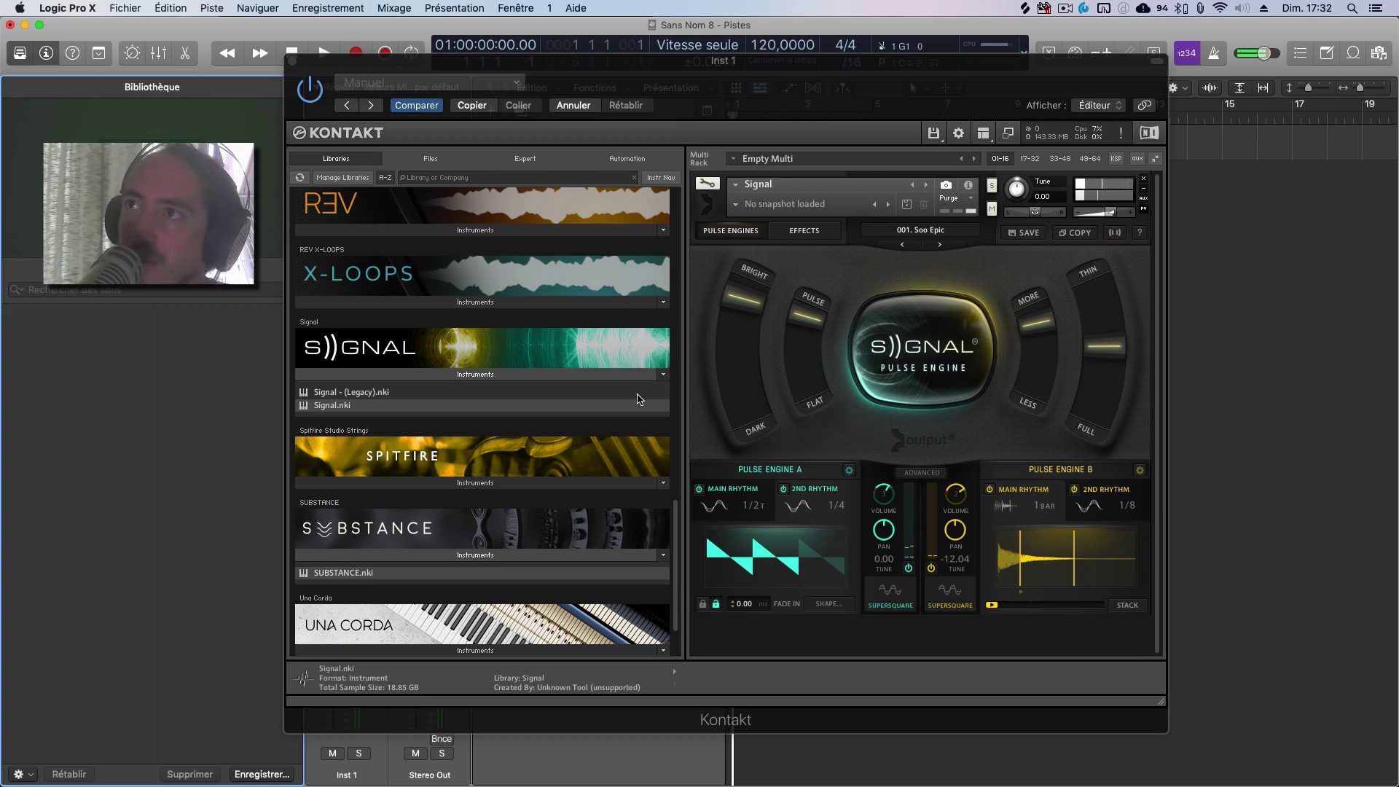
click(746, 179)
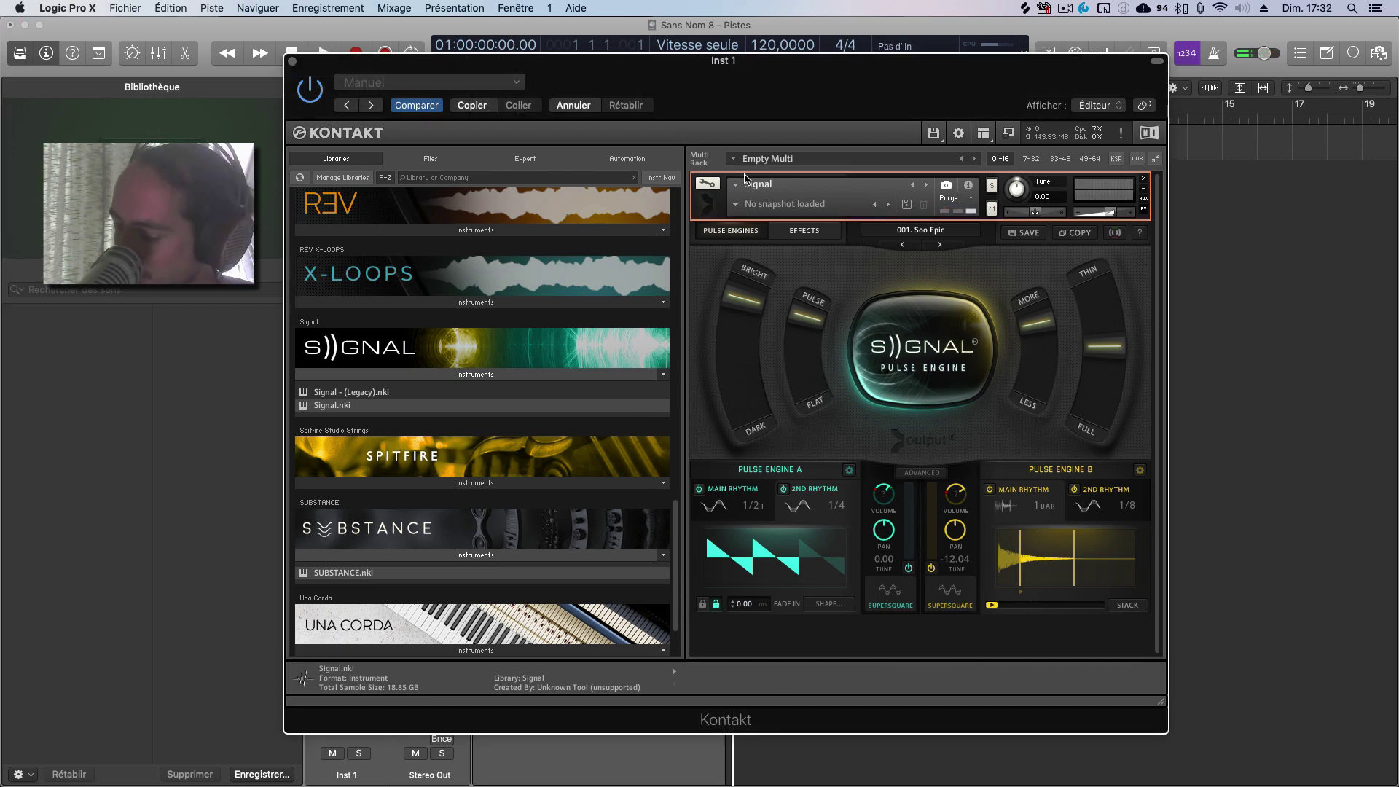
key(BackSpace)
scroll(617, 437, up, 8)
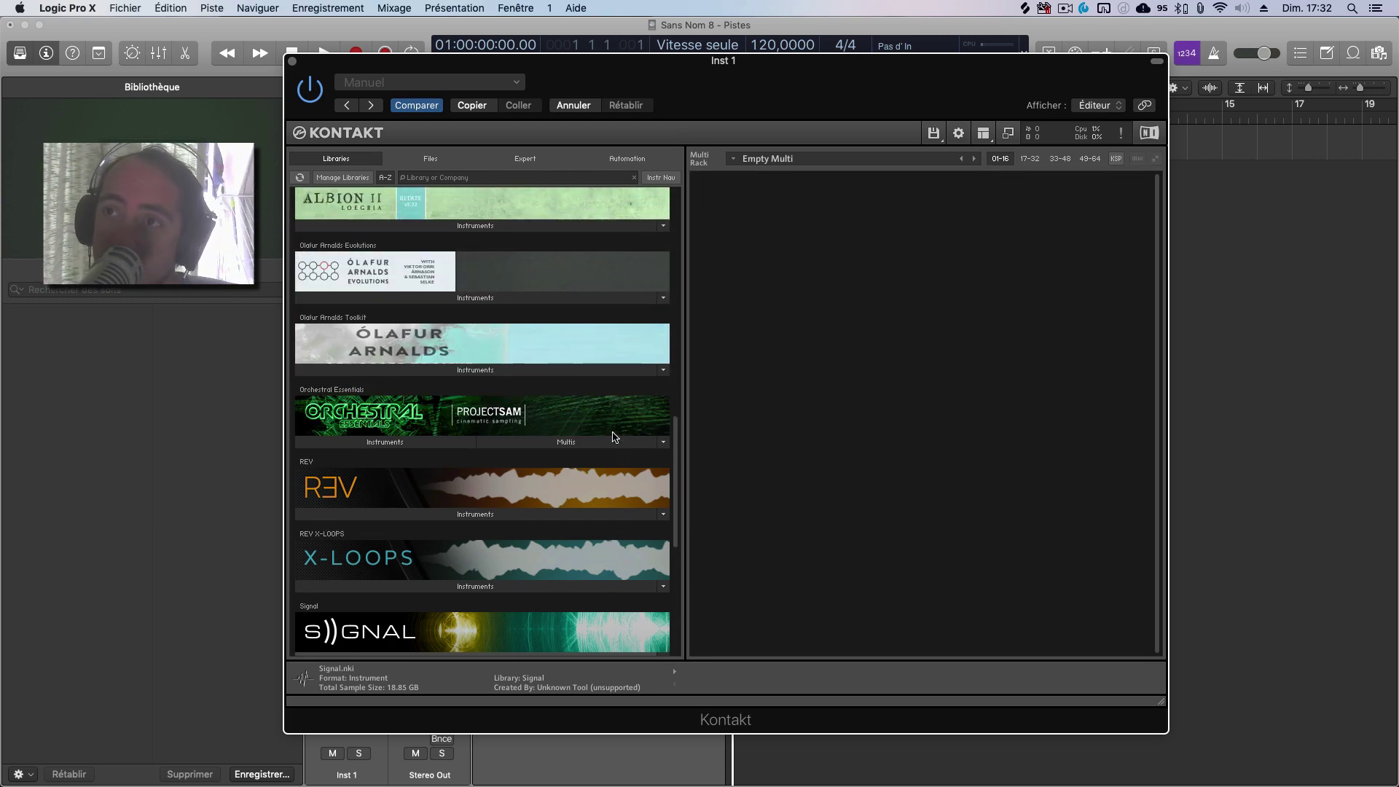
click(933, 132)
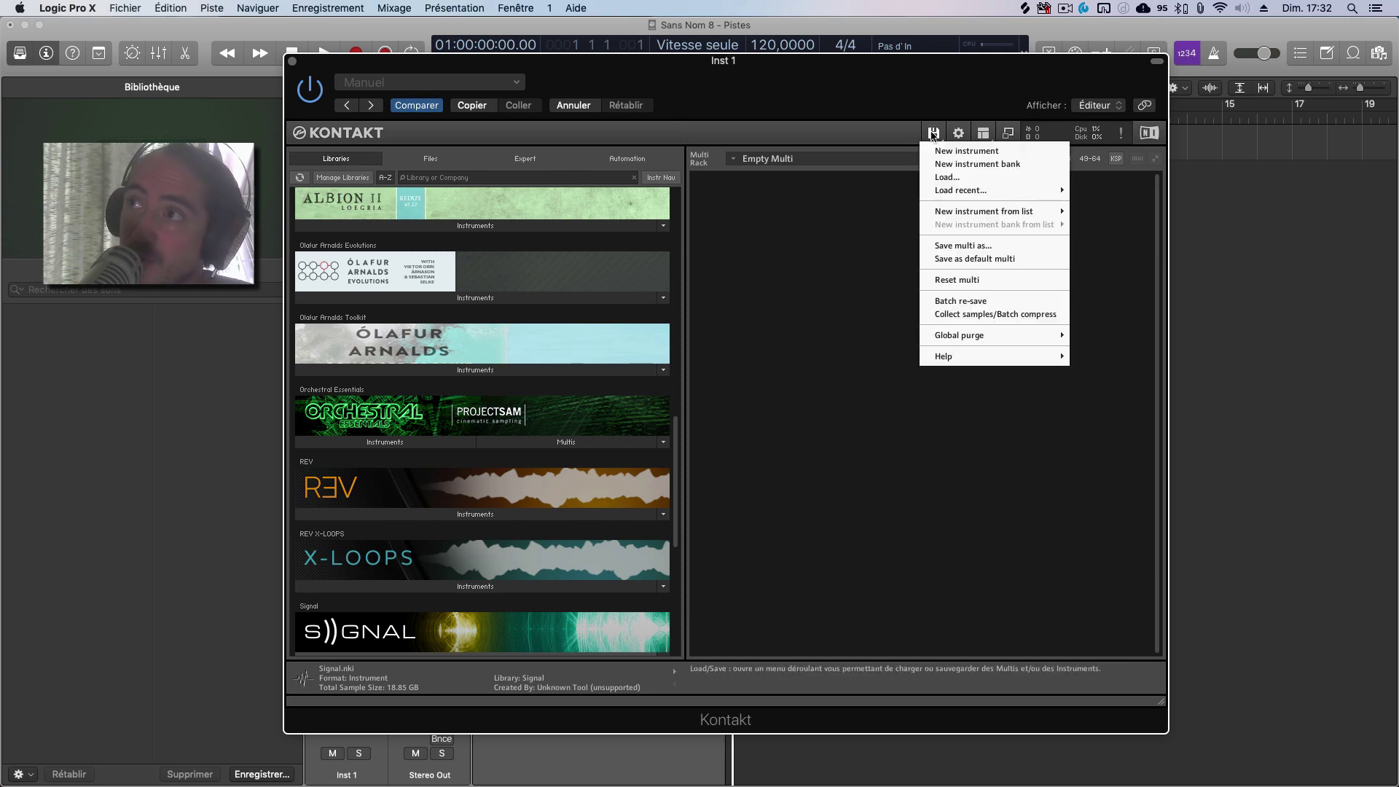
click(958, 302)
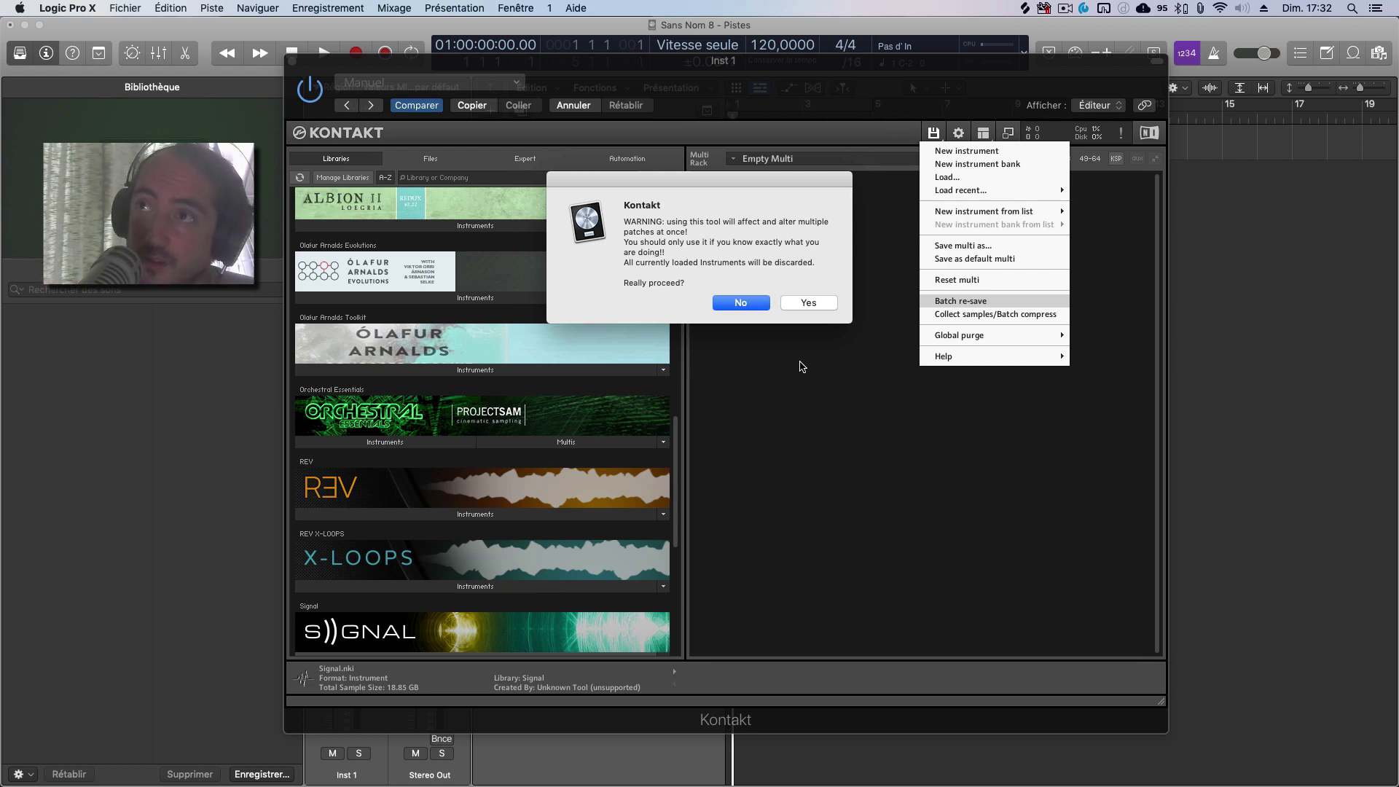
click(807, 304)
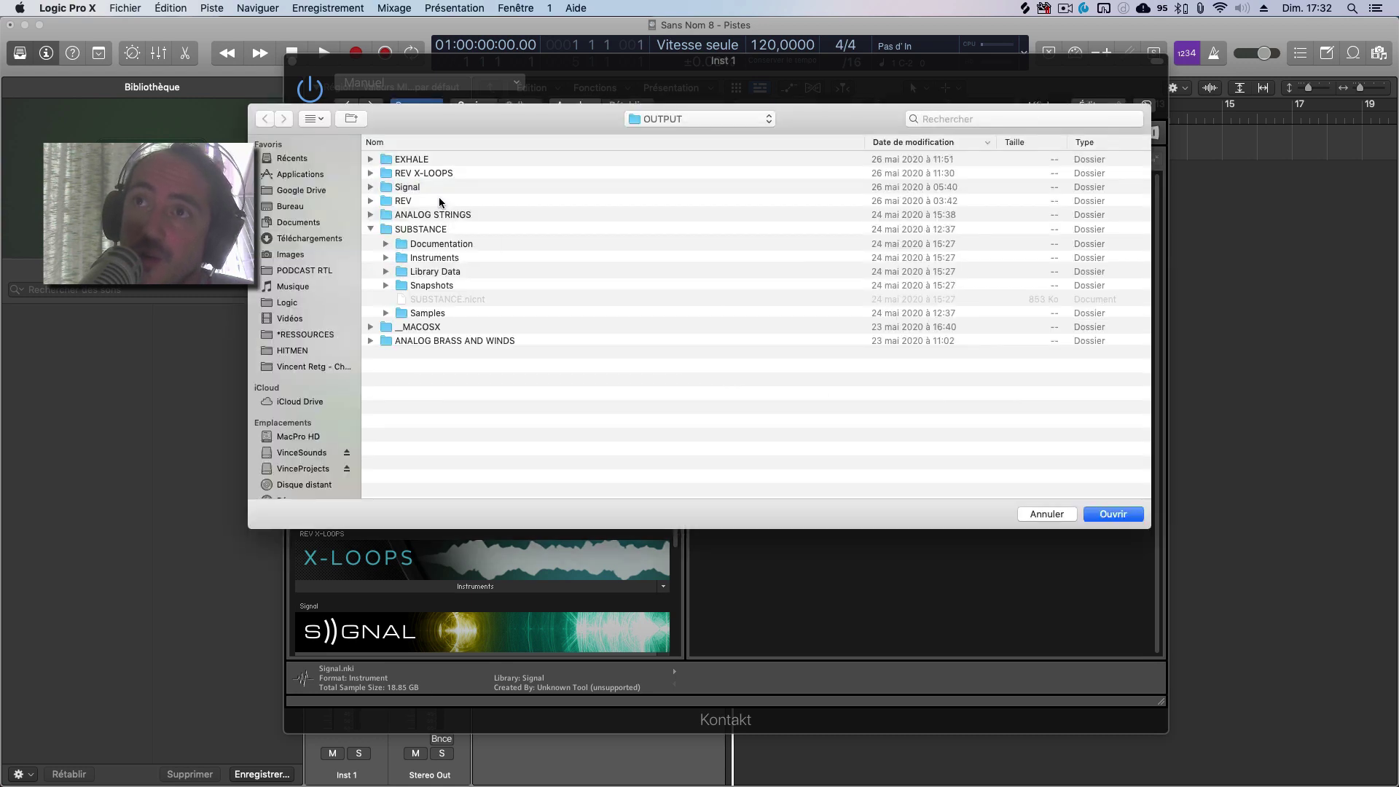
click(371, 230)
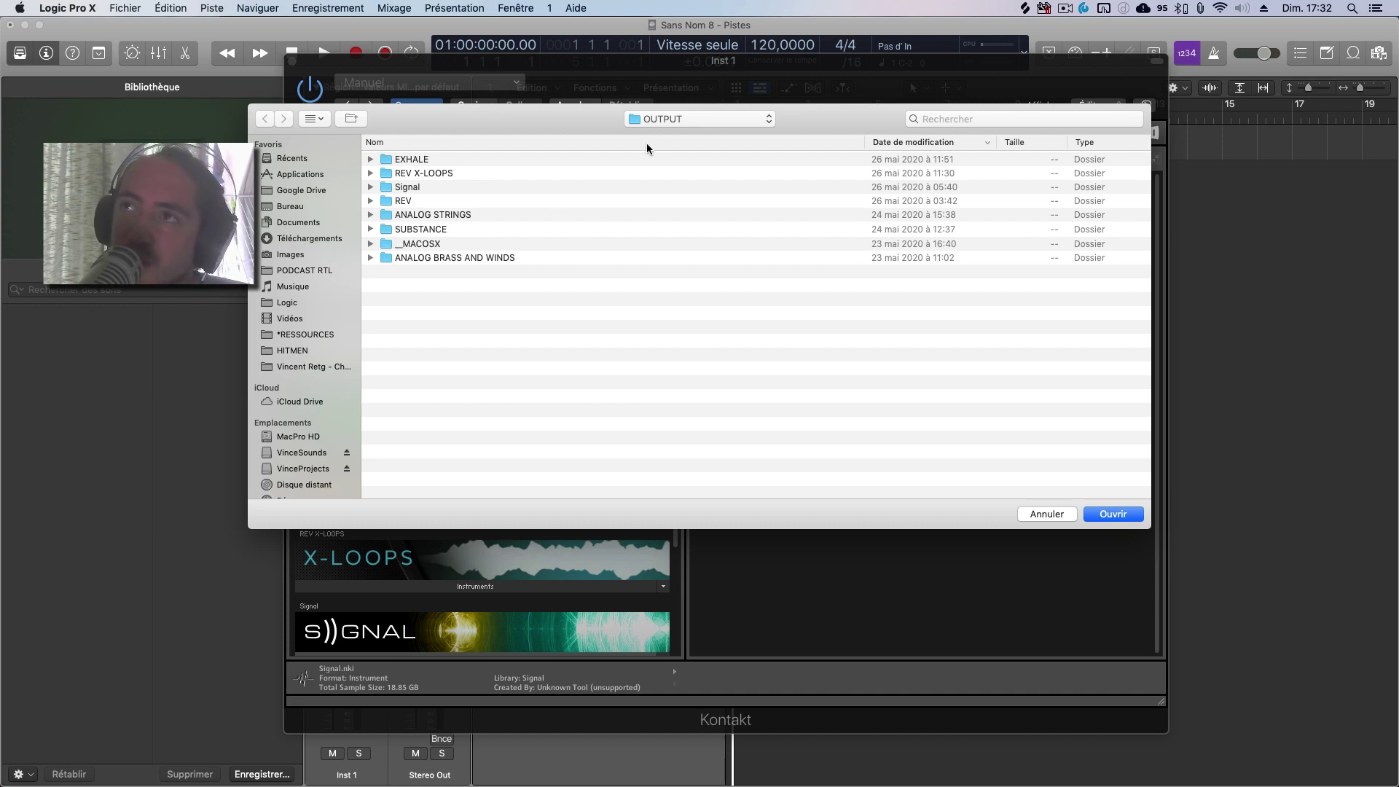
double_click(510, 160)
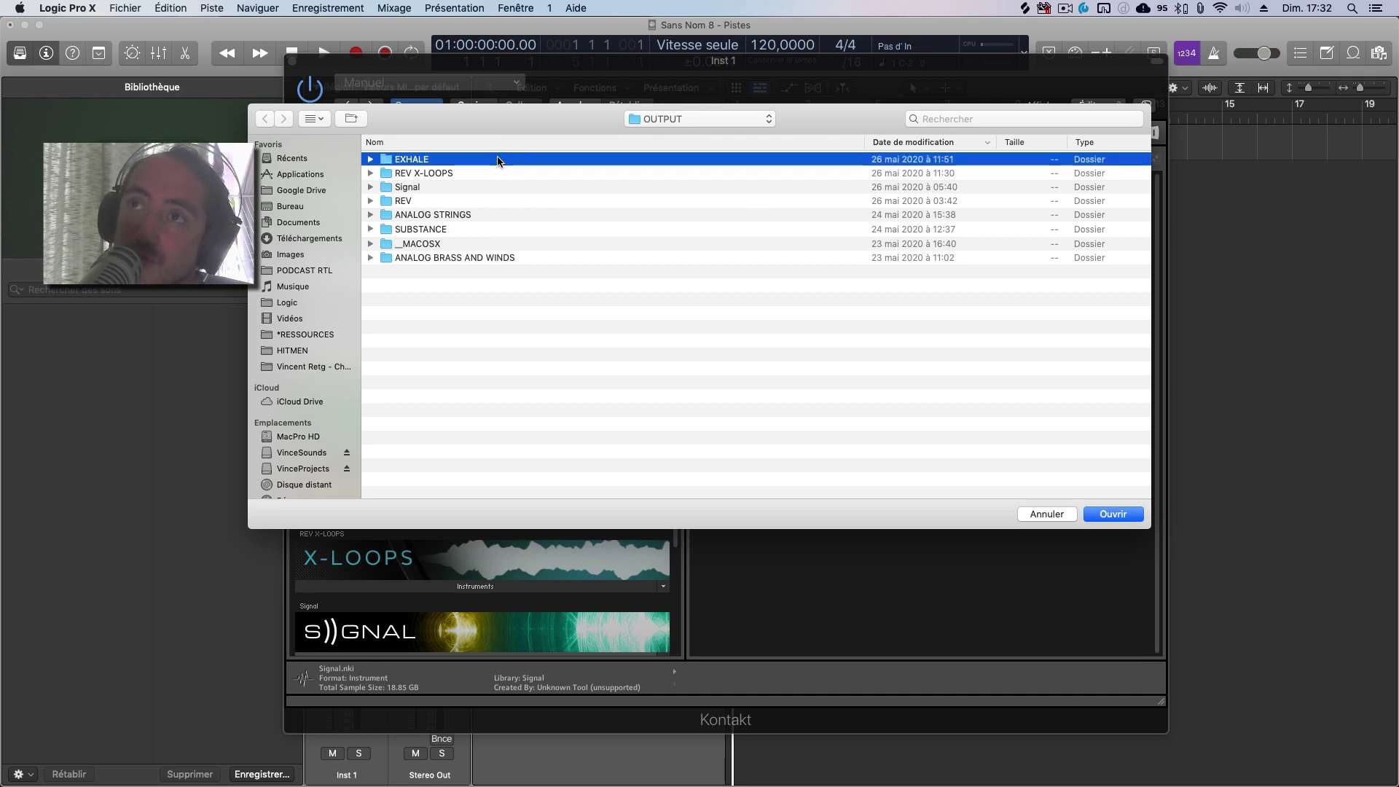
click(1026, 514)
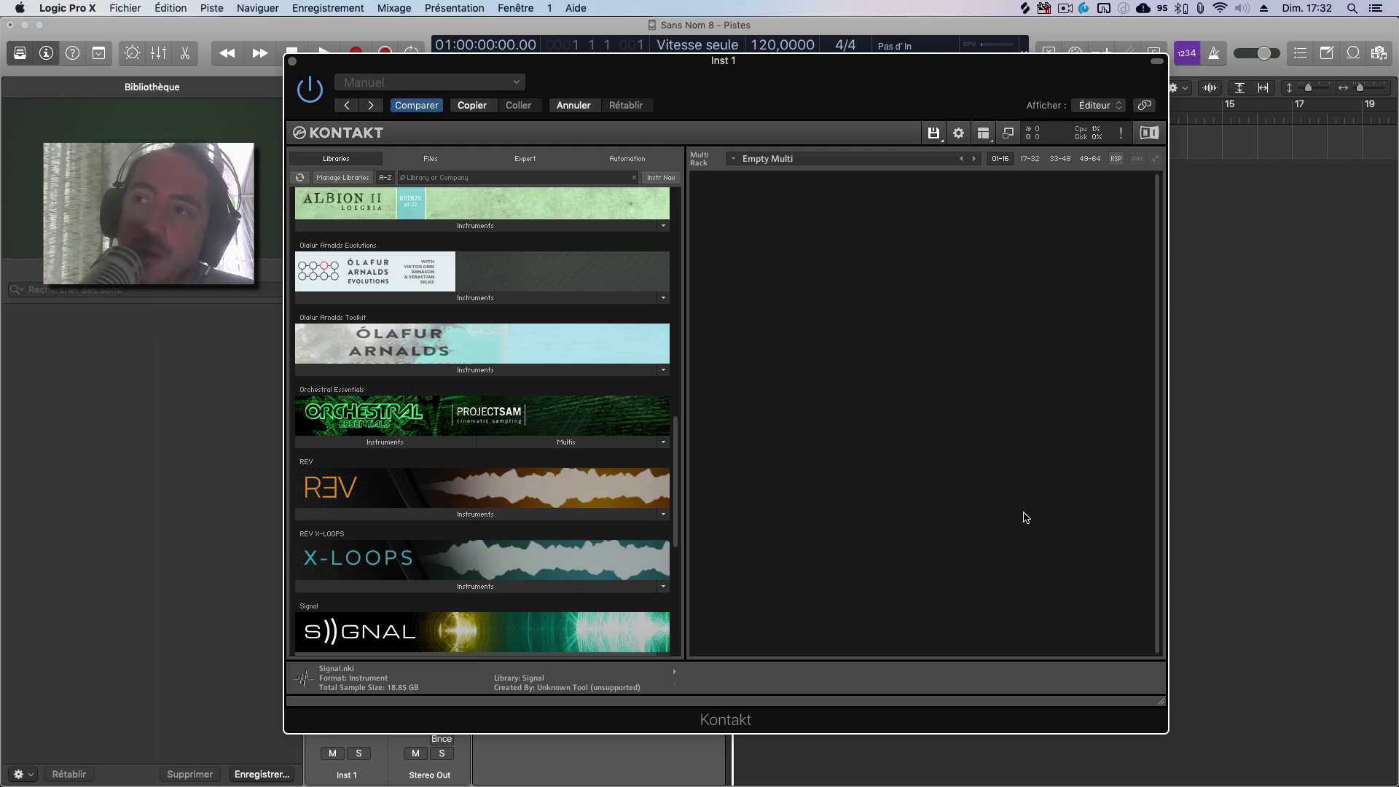
- Look through the installed instrument libraries in the library list, including EXHALE, REV and Signal
scroll(571, 510, down, 5)
scroll(575, 457, up, 15)
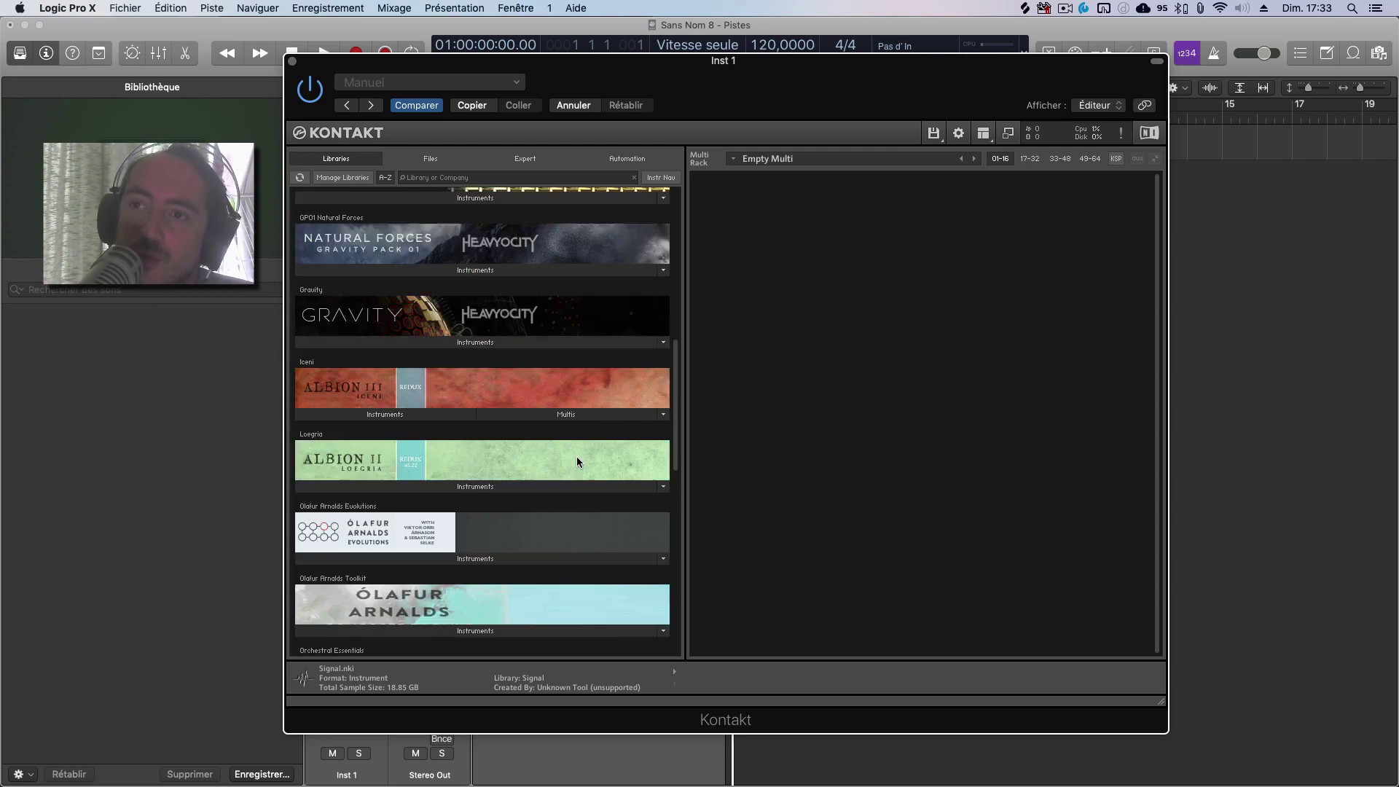
scroll(577, 461, down, 10)
scroll(577, 461, up, 12)
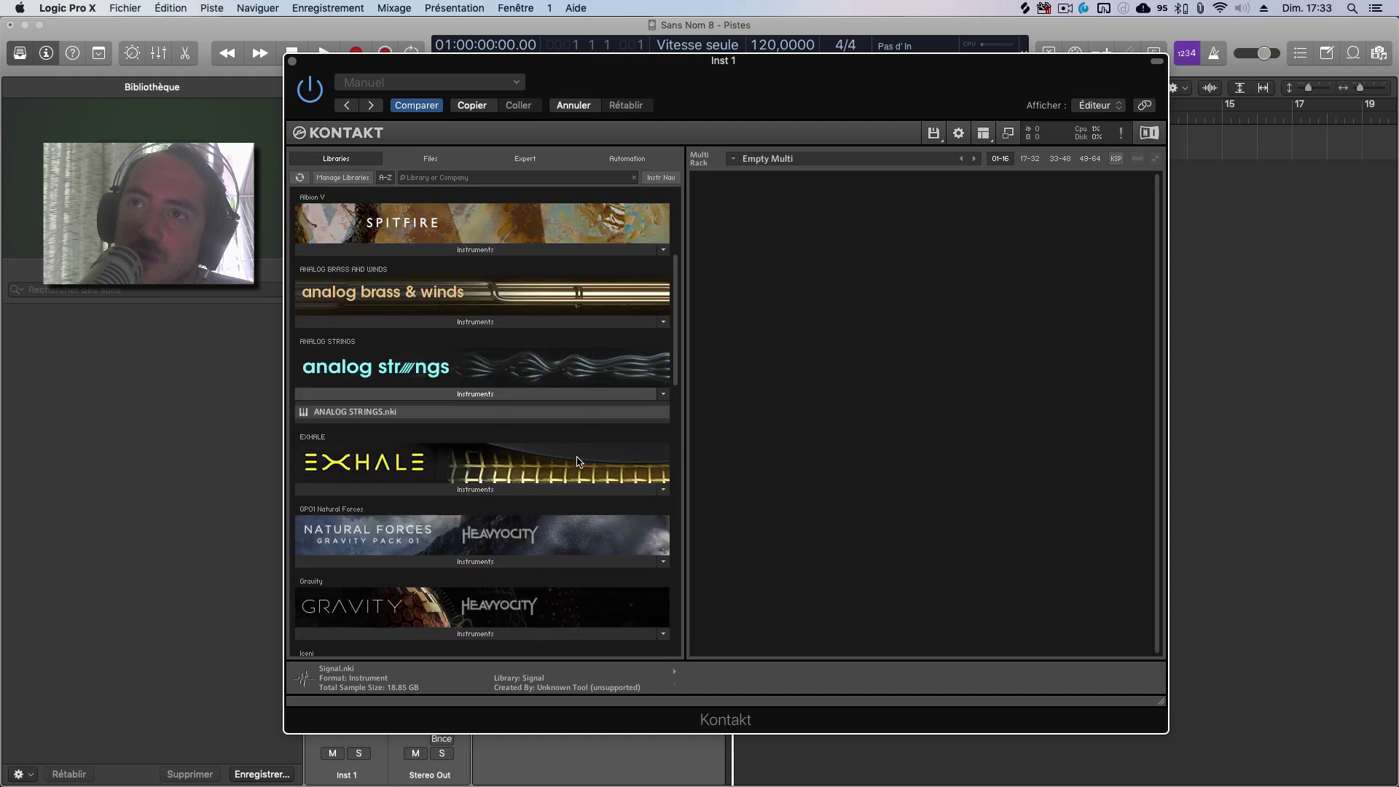
scroll(552, 537, down, 7)
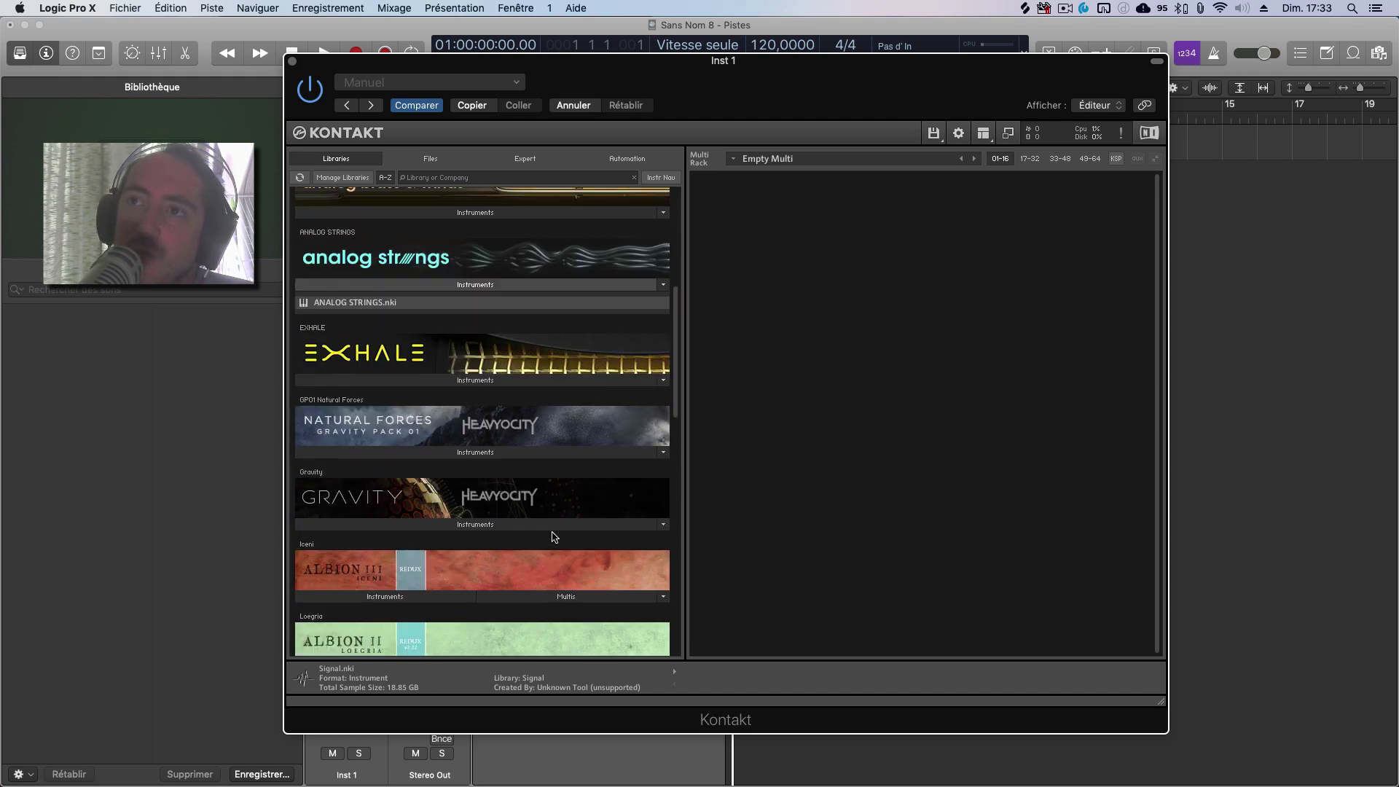
scroll(552, 537, down, 1)
scroll(552, 537, up, 2)
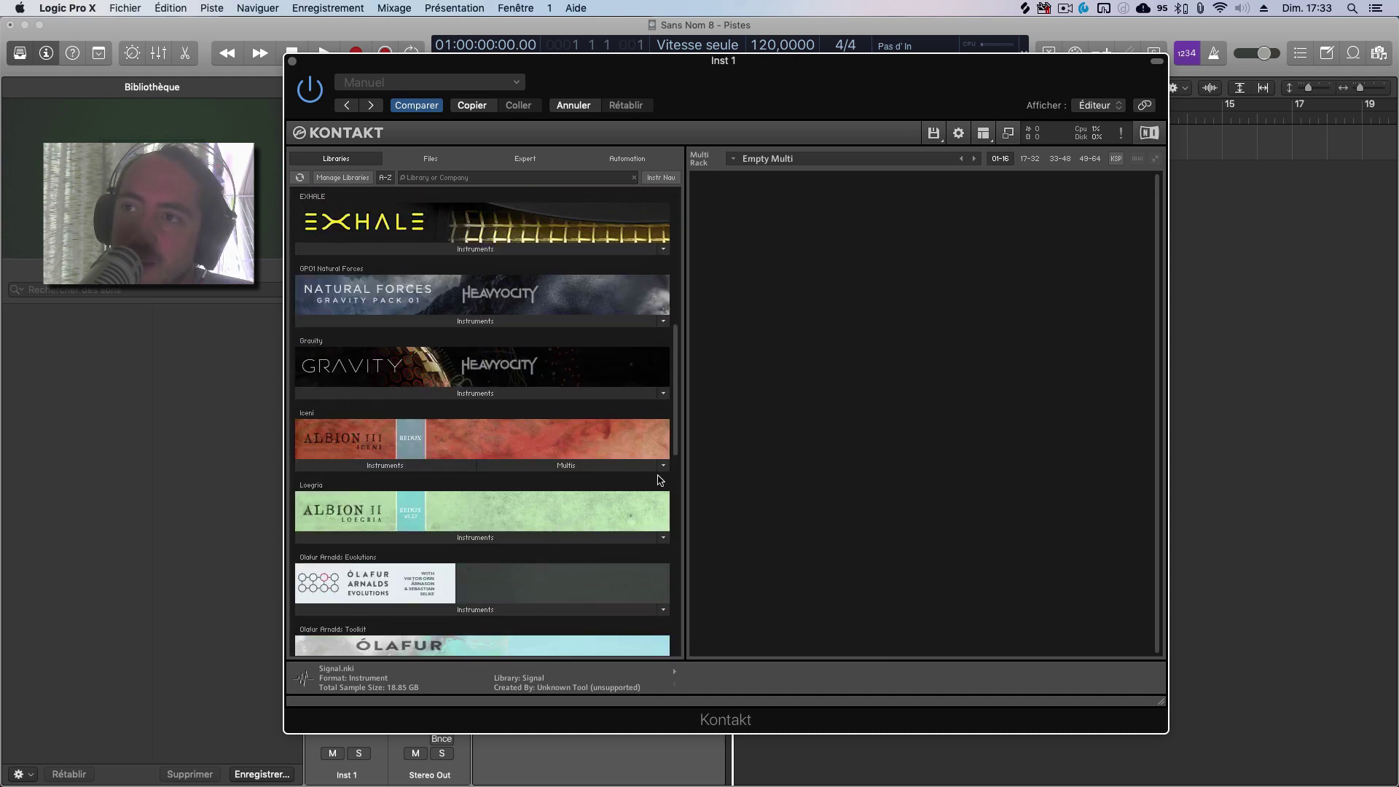
scroll(665, 496, up, 1)
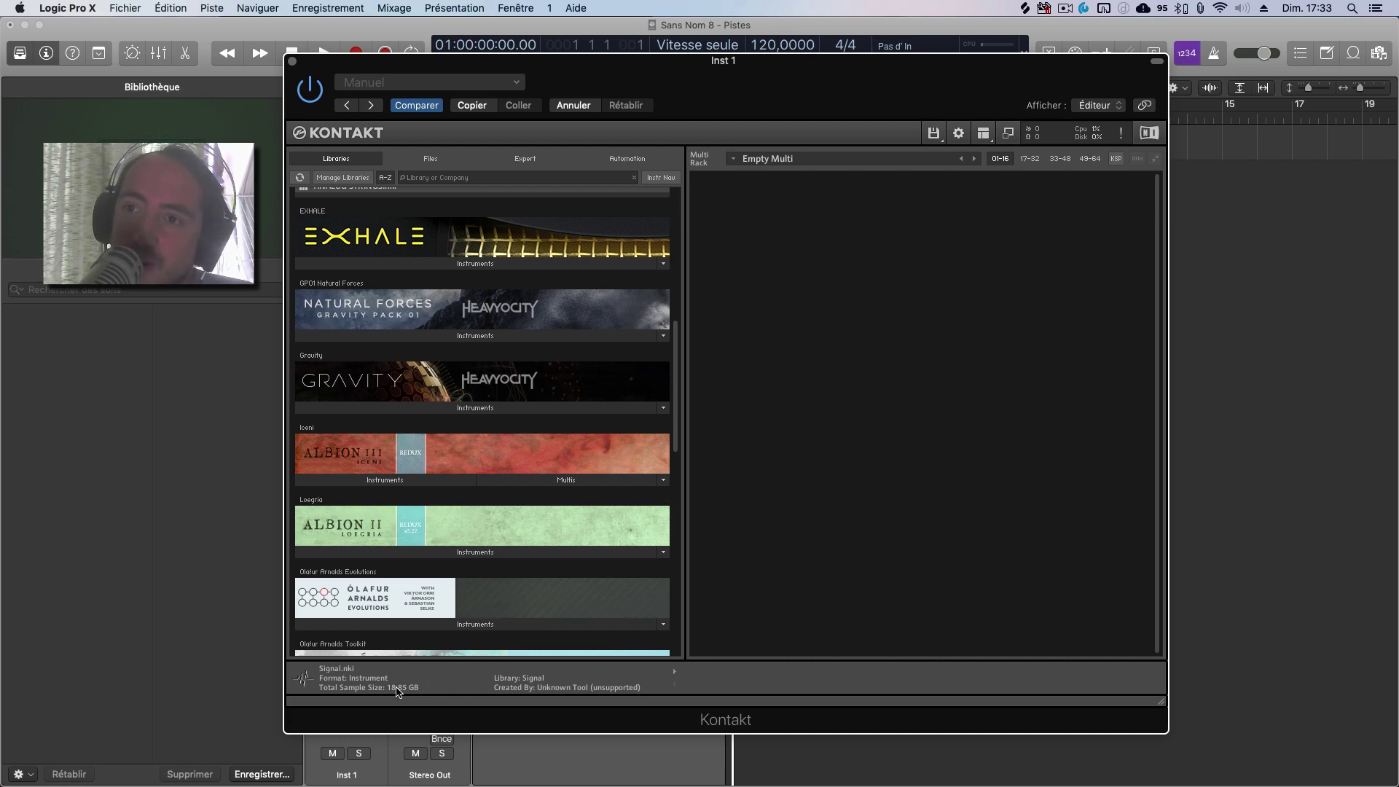
scroll(515, 559, down, 5)
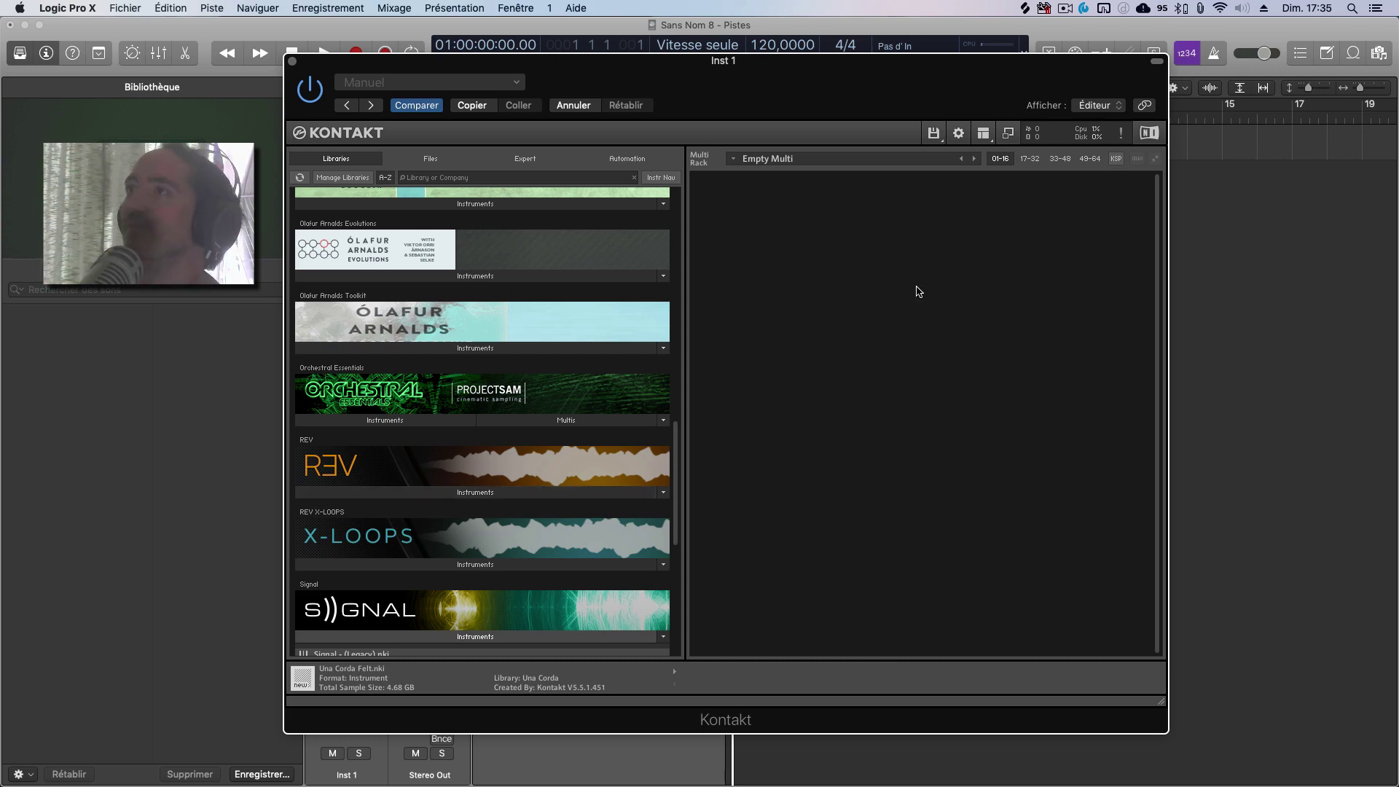
click(1065, 8)
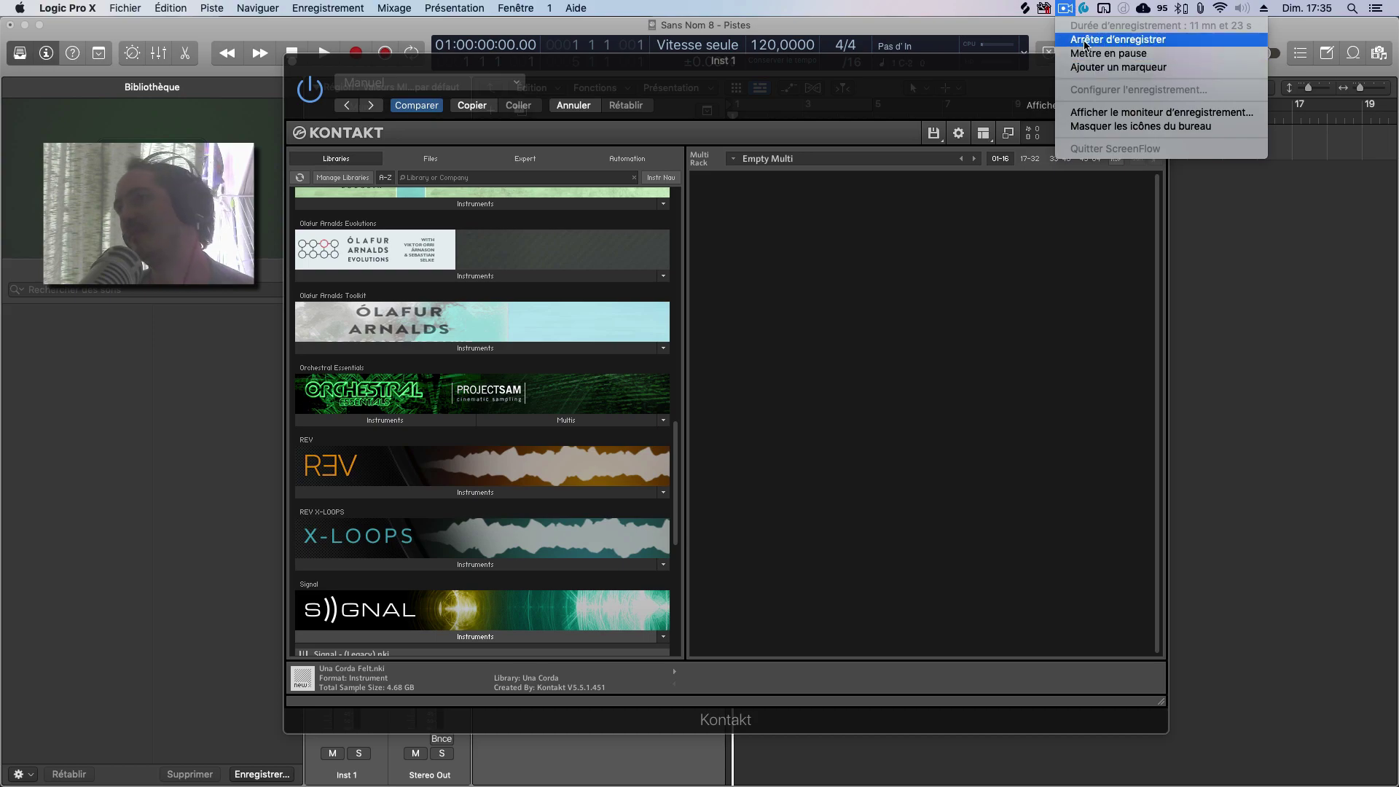